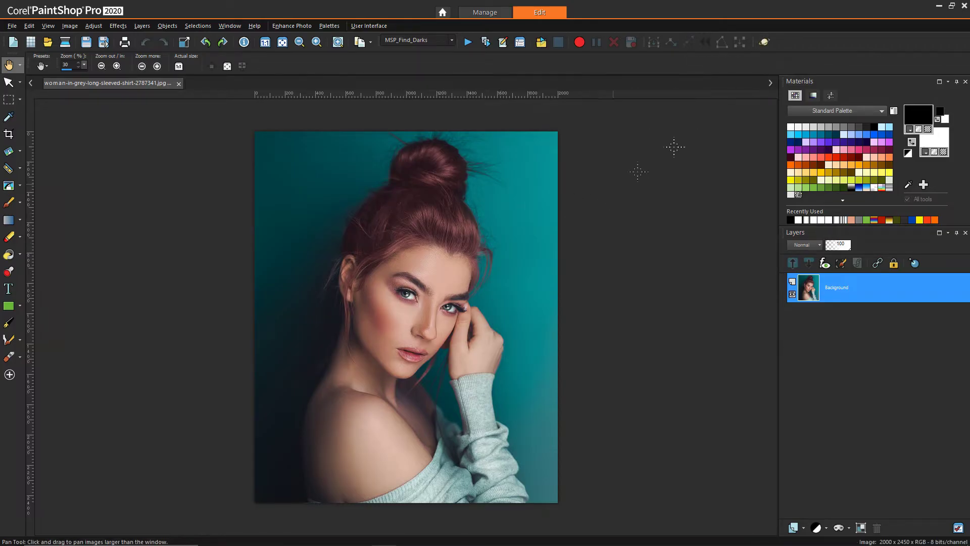
- Halve the portrait to 1000 x 1225 pixels with the MSP_Image_HalfSize script, viewed at 50%
left_click(763, 43)
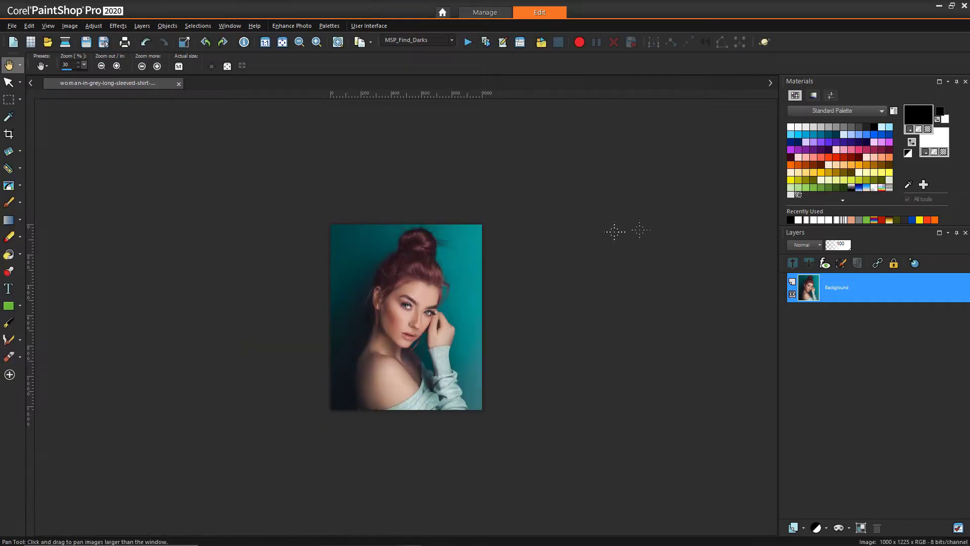
scroll(454, 272, "up", 1)
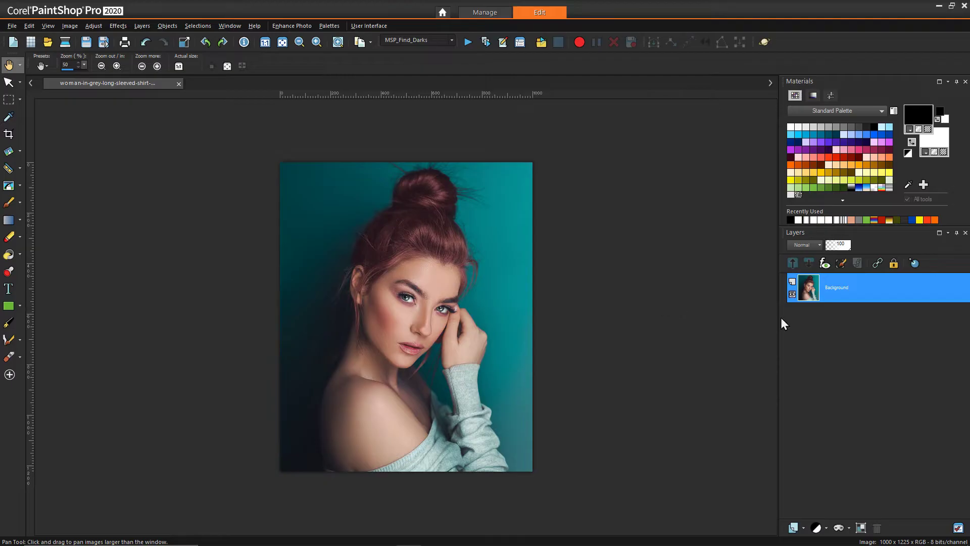
right_click(819, 289)
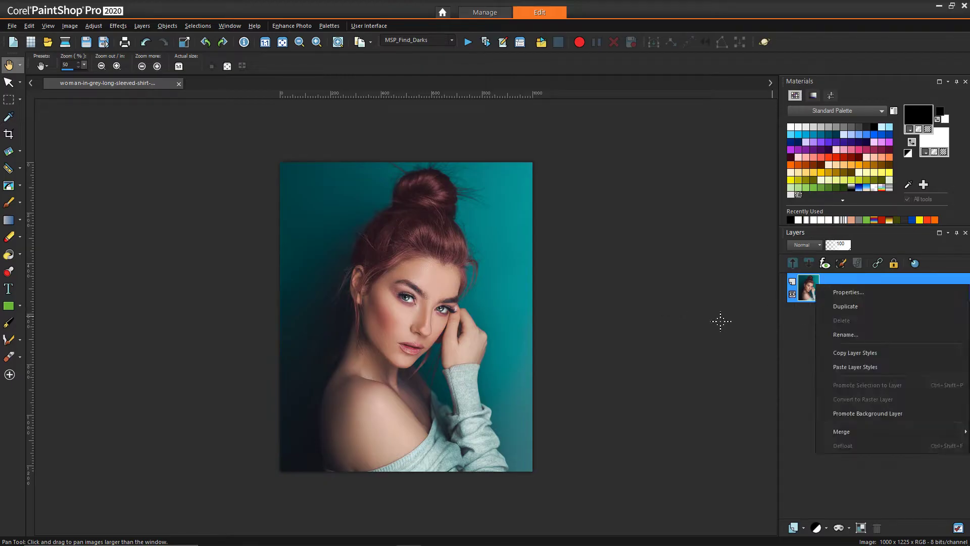
left_click(134, 147)
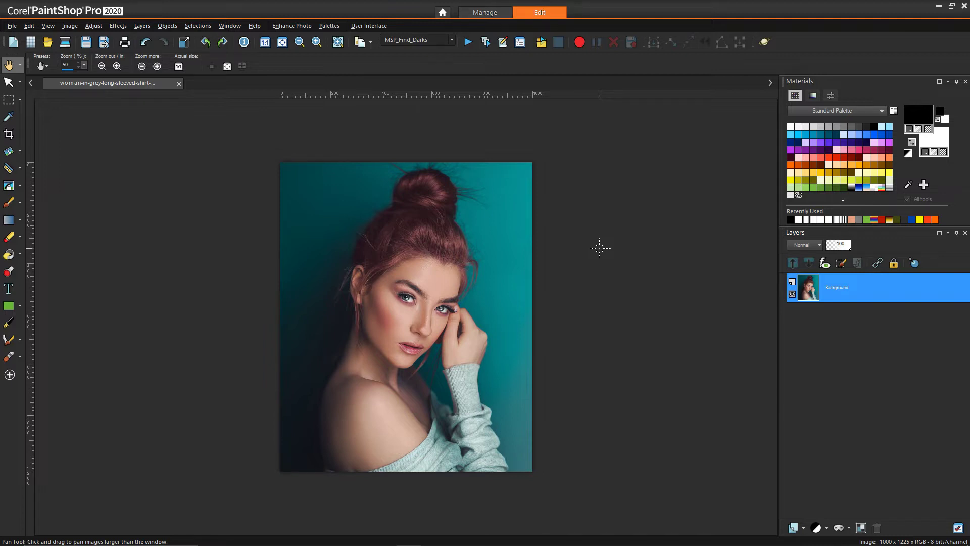
- Duplicate the Background layer to create Copy of Background
mouse_move(798, 295)
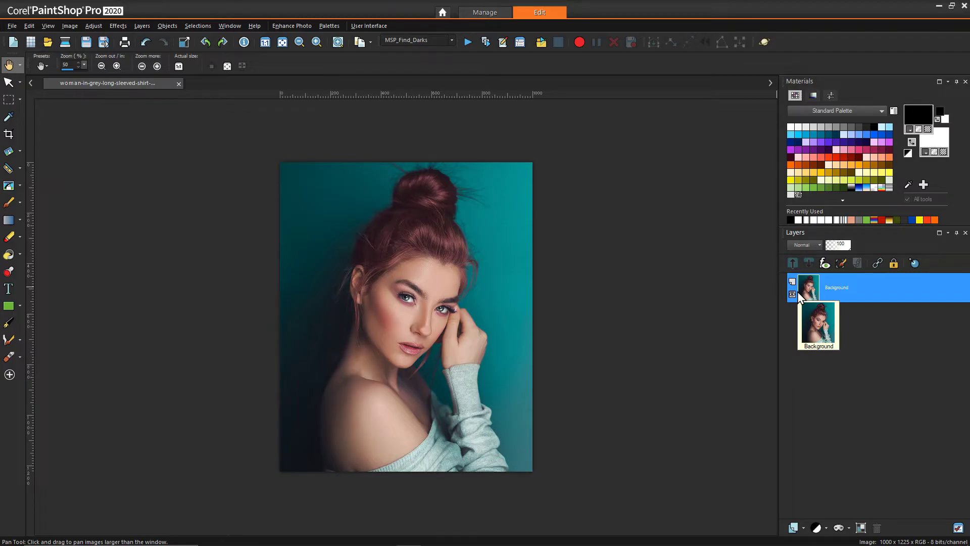
right_click(811, 292)
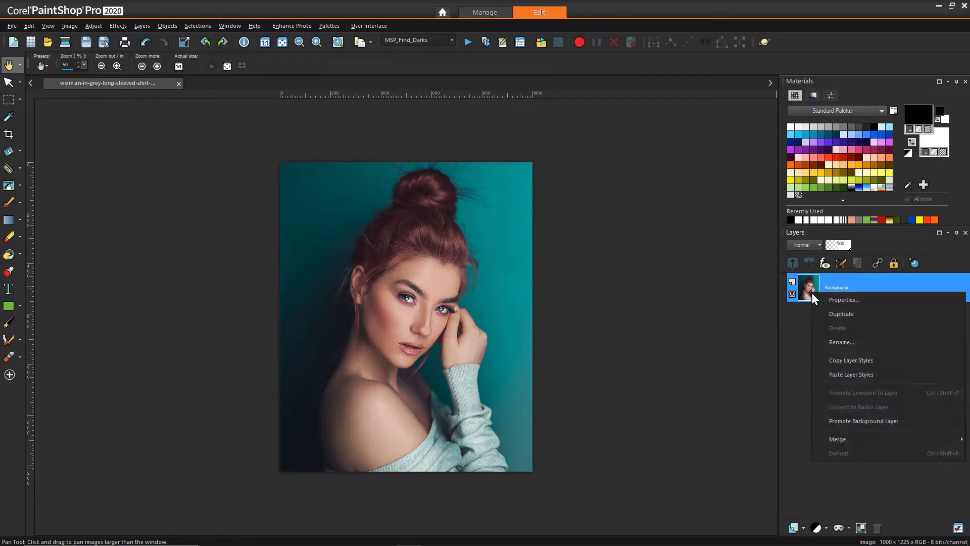
left_click(824, 313)
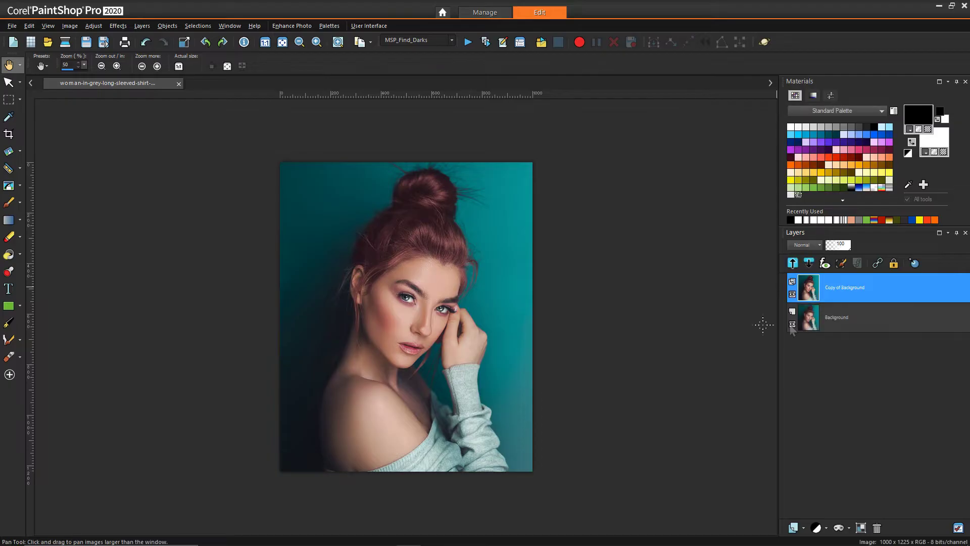
- Render Copy of Background in PicToPainting's Retro pop style and send it back to the image
left_click(119, 26)
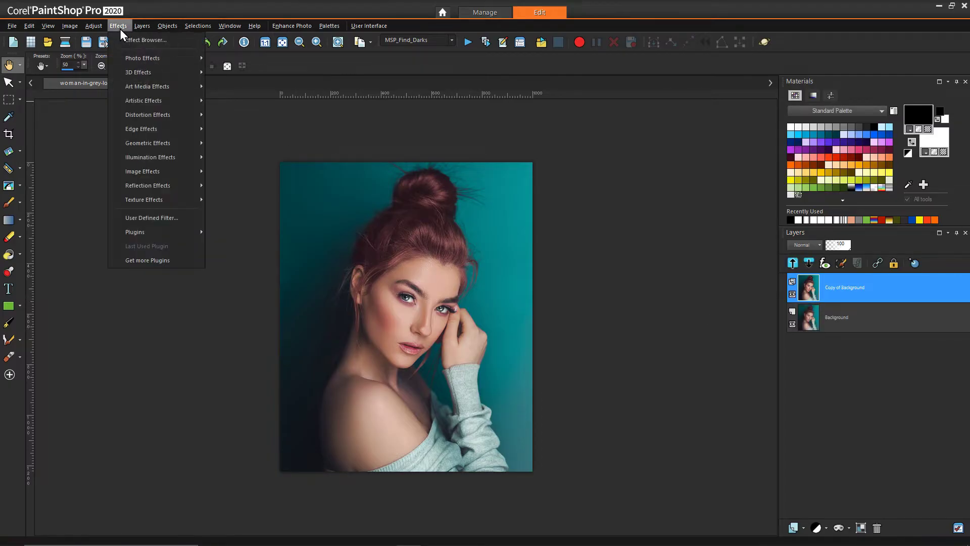
mouse_move(143, 236)
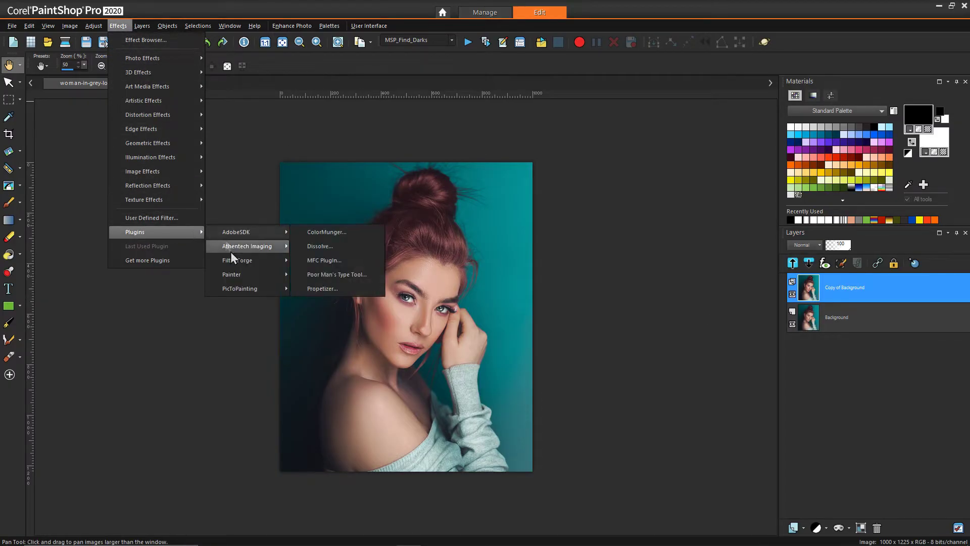
mouse_move(243, 291)
left_click(307, 287)
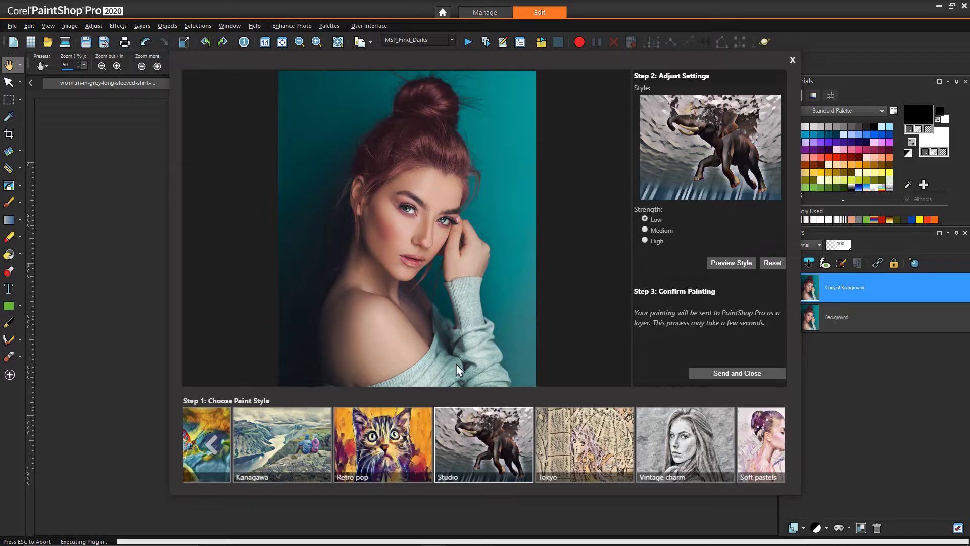
left_click(375, 462)
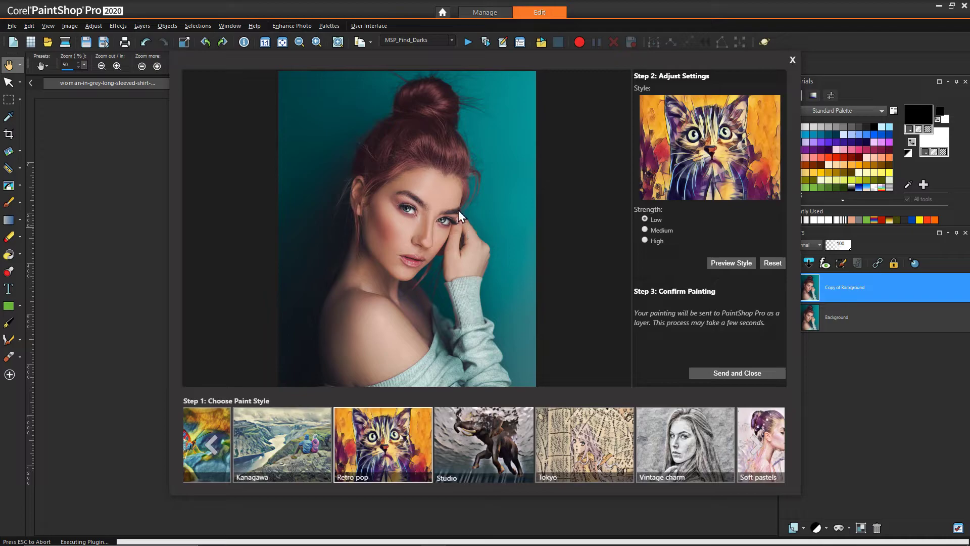
left_click(728, 263)
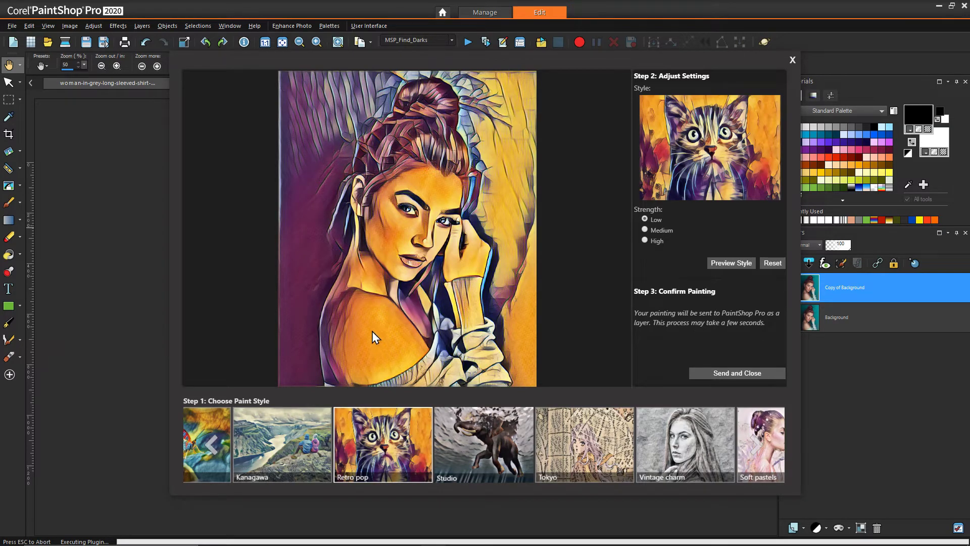
left_click(708, 374)
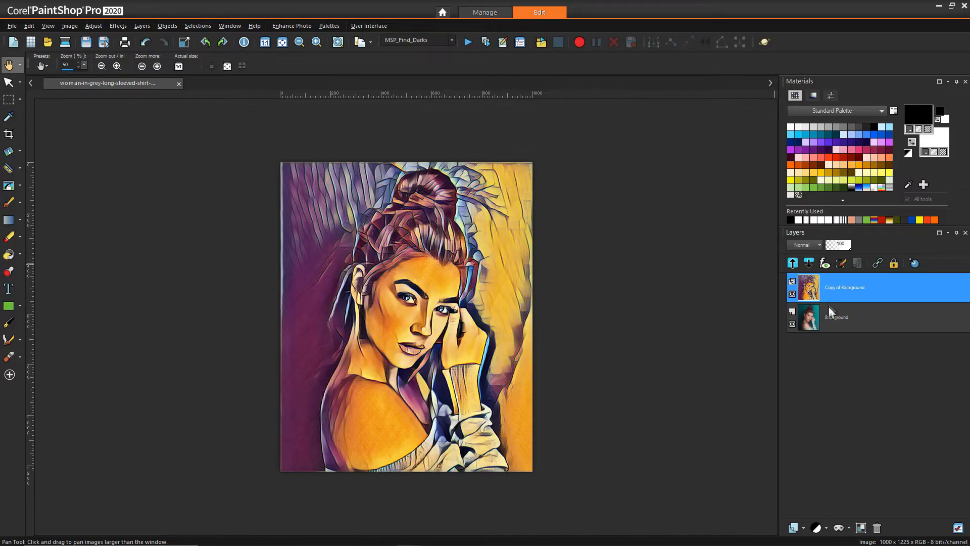
- Set the painted layer's blend mode to Luminance (Legacy)
mouse_move(832, 320)
mouse_move(831, 289)
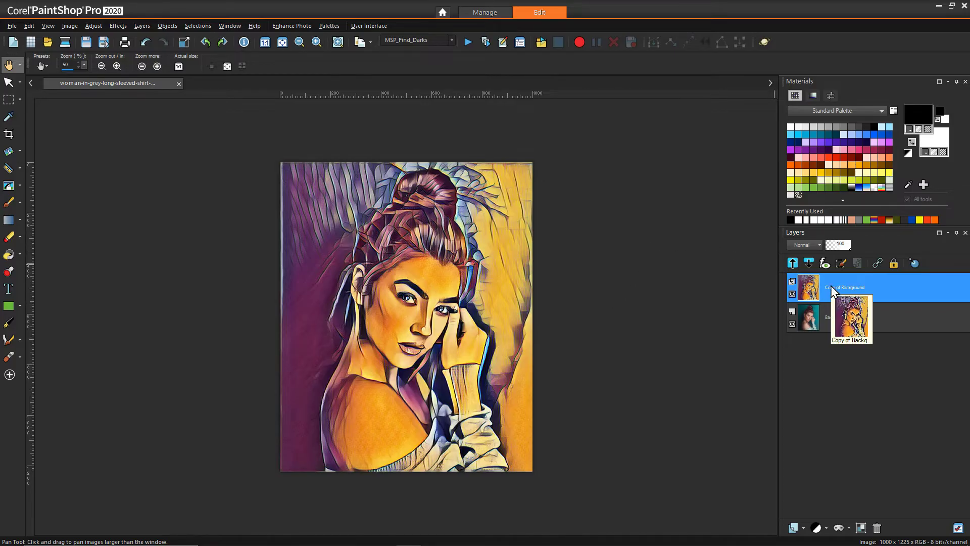
left_click(819, 244)
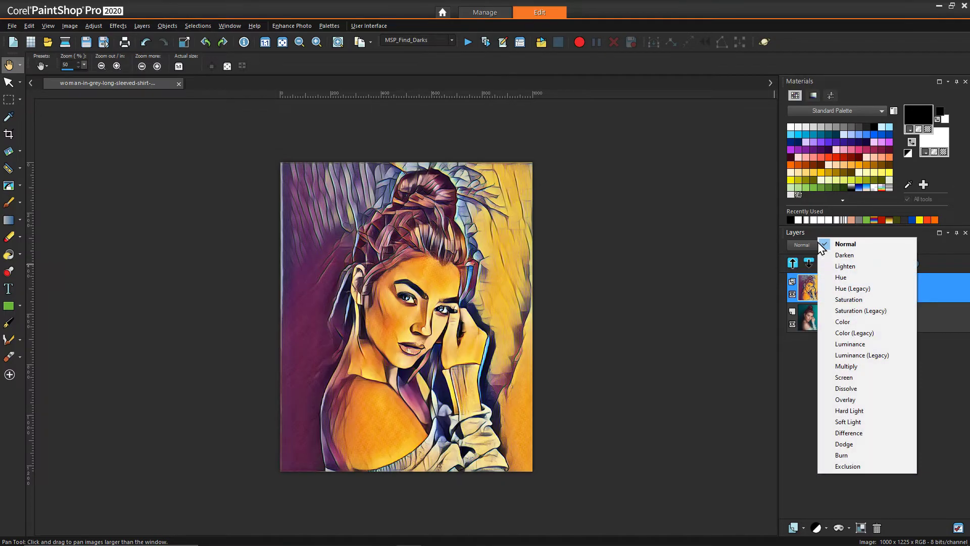
left_click(879, 356)
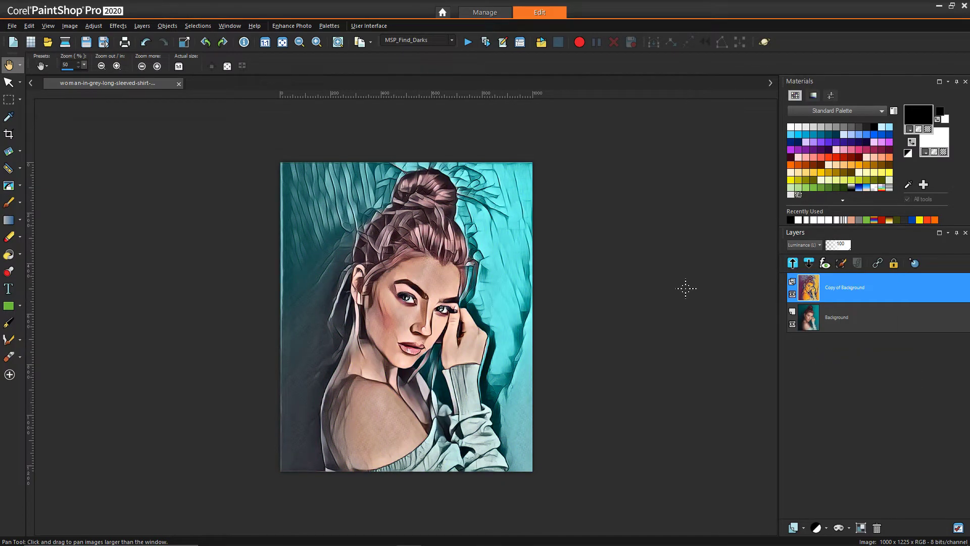
mouse_move(854, 289)
- Copy the merged layers and paste them as a new Raster 1 layer on top
right_click(350, 263)
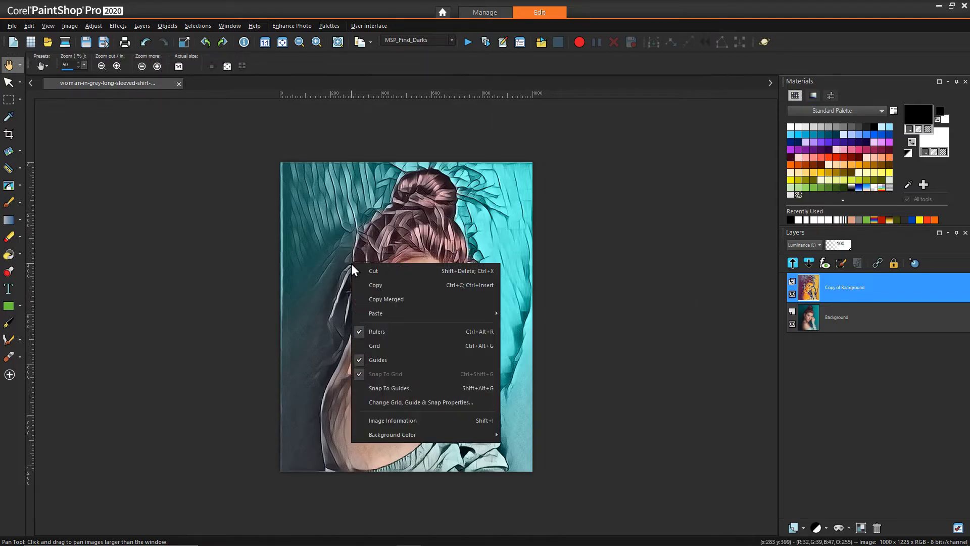
left_click(402, 299)
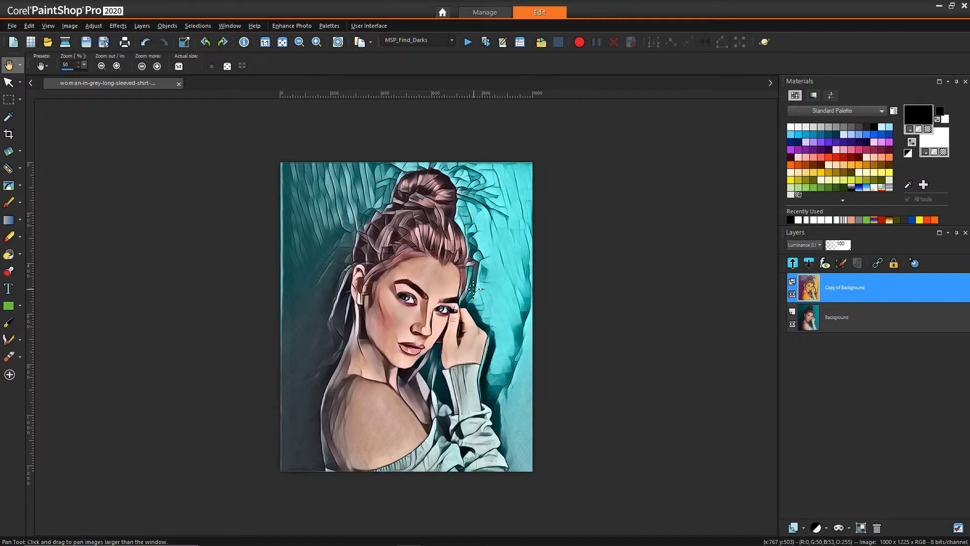
right_click(474, 292)
mouse_move(516, 339)
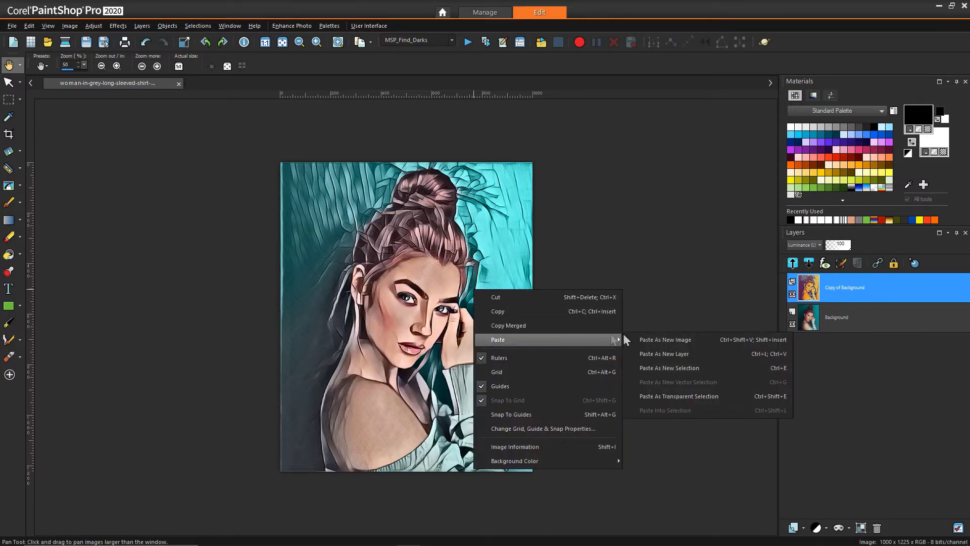
left_click(656, 354)
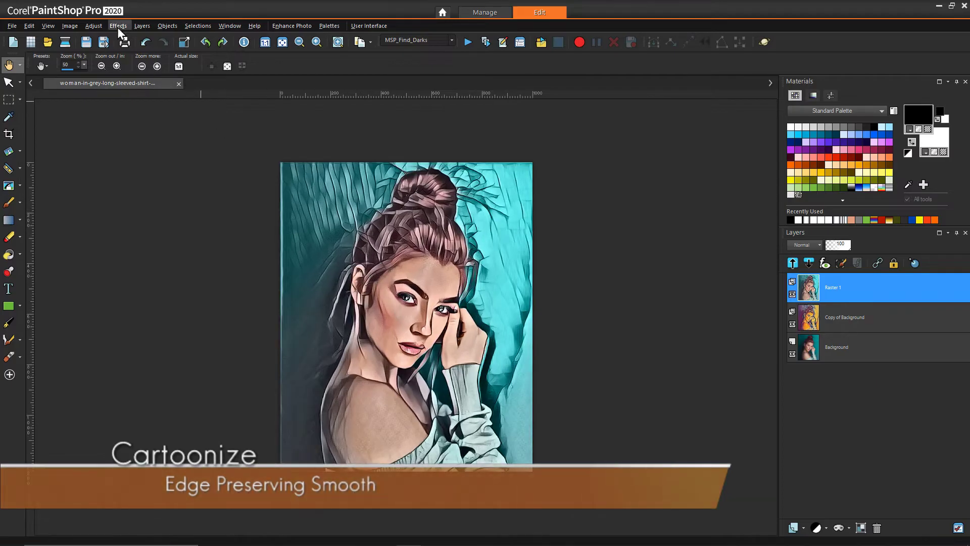
- Smooth Raster 1 with Edge Preserving Smooth, checking the face in the previews
left_click(92, 26)
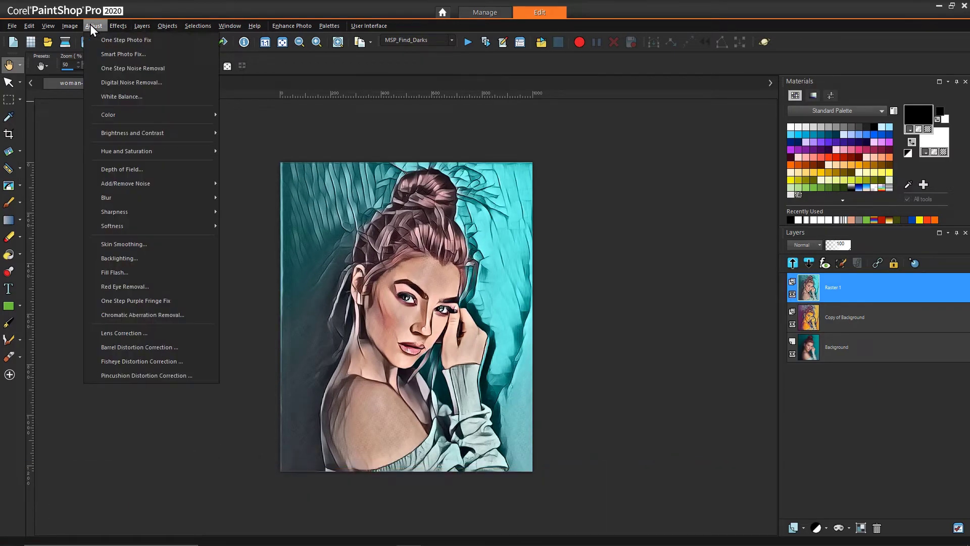
mouse_move(152, 183)
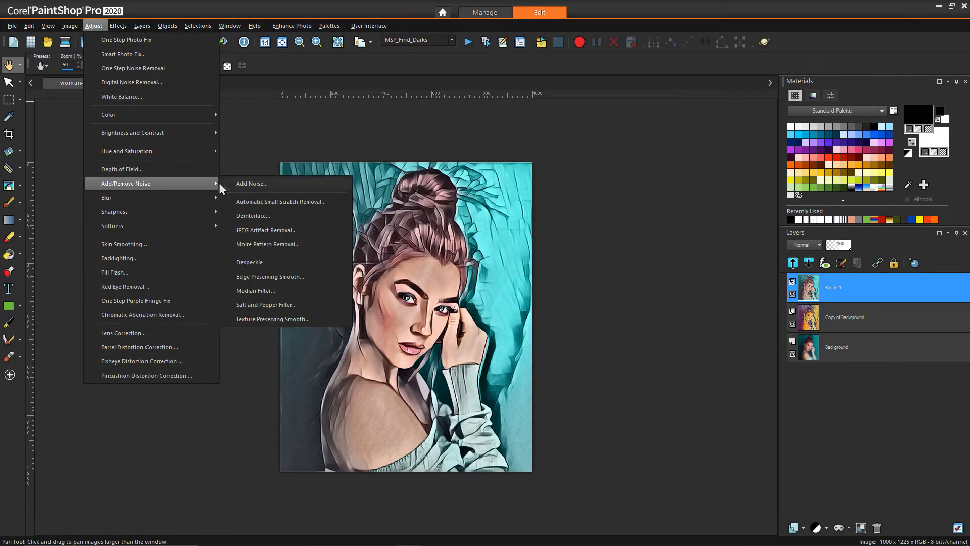
left_click(271, 277)
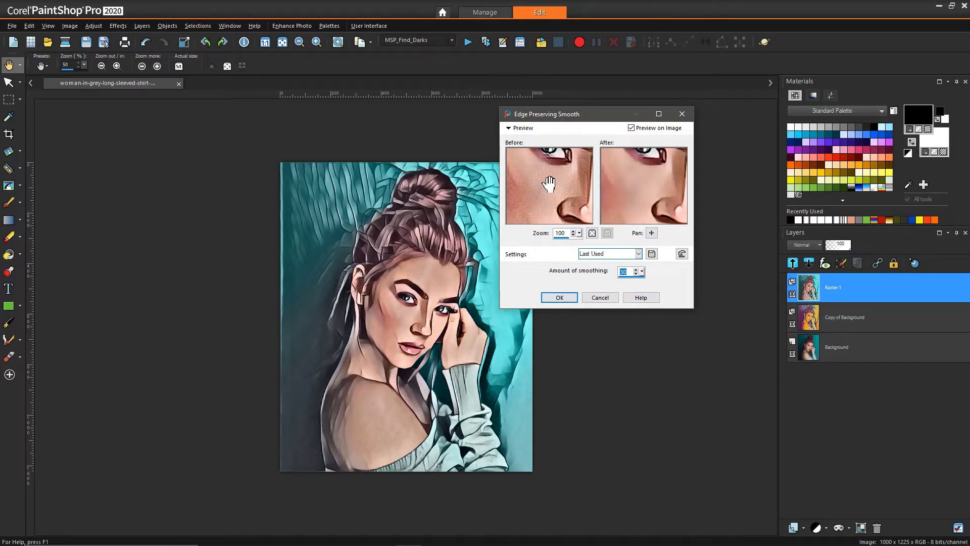
left_click_drag(550, 184, 566, 195)
left_click_drag(500, 308, 426, 404)
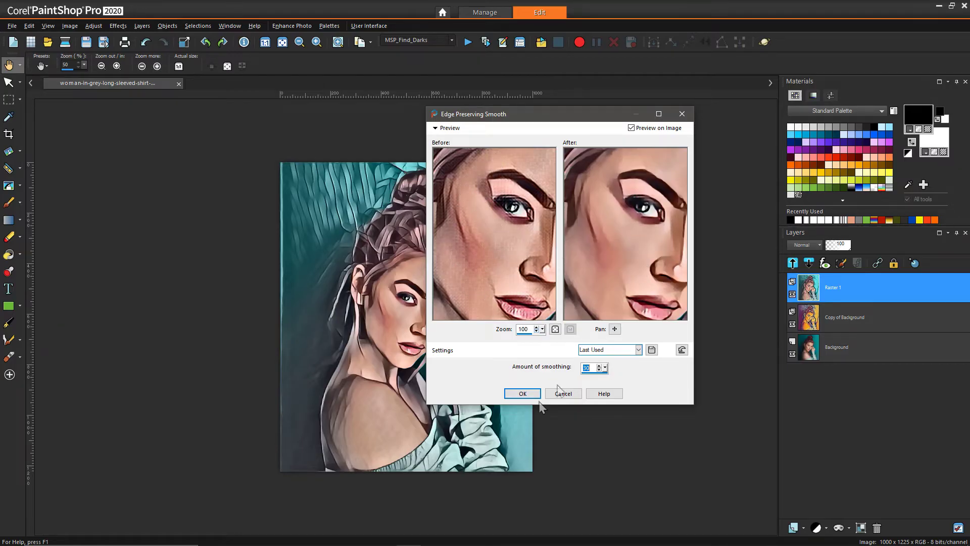
left_click(524, 393)
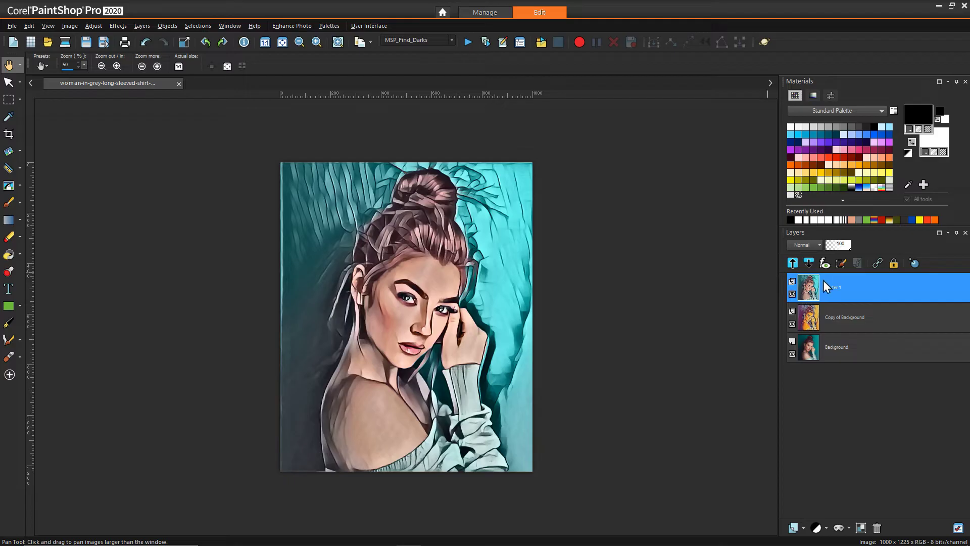
- Hide Copy of Background and add a reveal-all mask to Raster 1
mouse_move(825, 296)
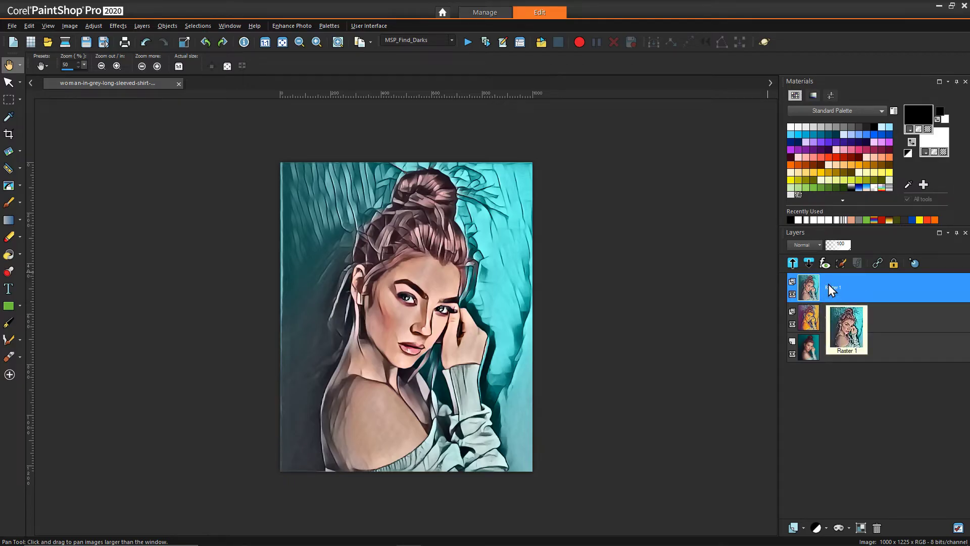
left_click(792, 324)
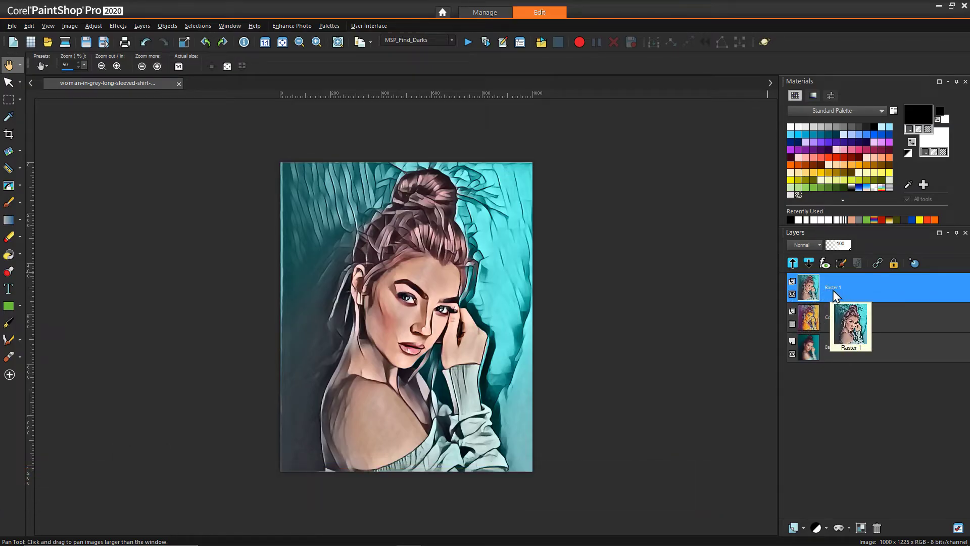
left_click(849, 528)
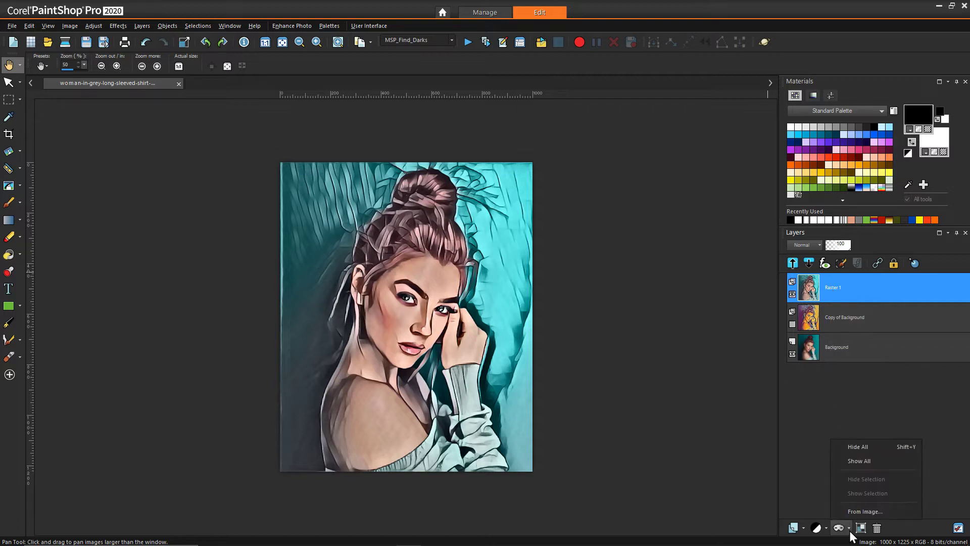
left_click(856, 461)
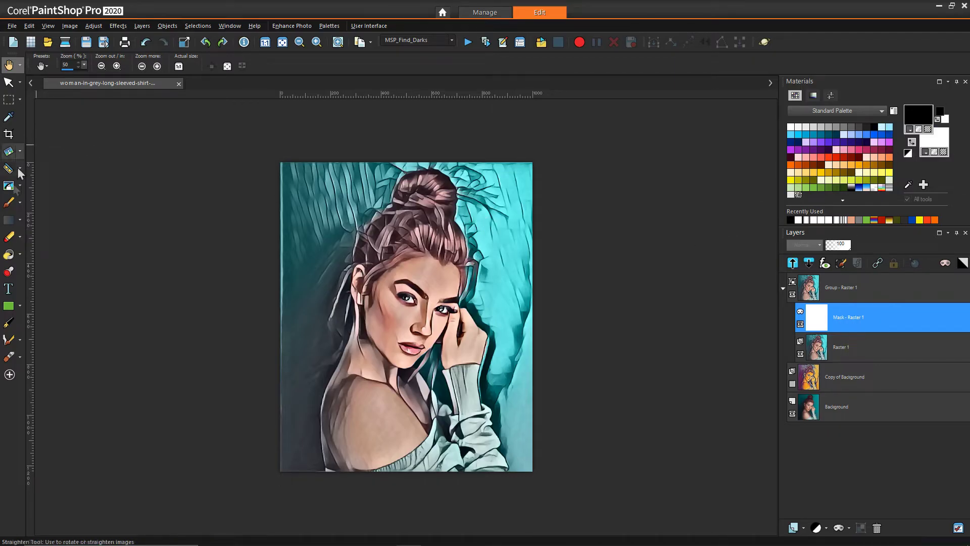
- Paint black on the mask around the edges, hair and neck to hide the cyan streaks
left_click(8, 205)
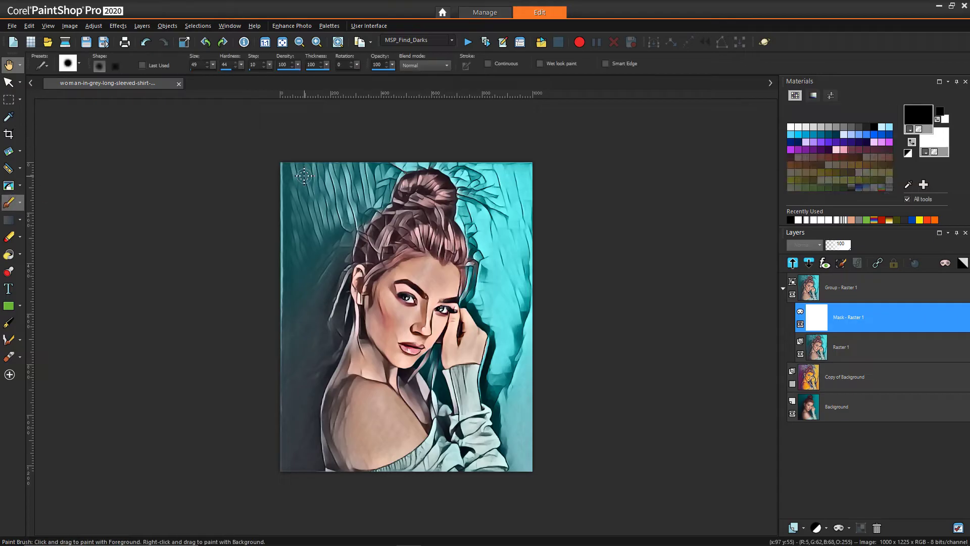
left_click_drag(213, 65, 227, 69)
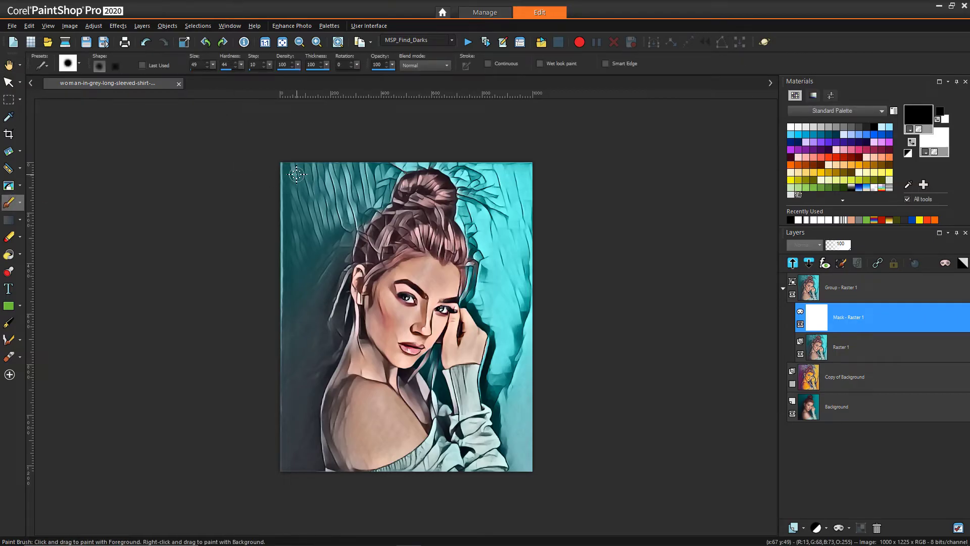
mouse_move(297, 175)
left_mouse_down()
mouse_move(322, 155)
mouse_move(283, 271)
mouse_move(275, 159)
mouse_move(275, 305)
mouse_move(293, 254)
mouse_move(302, 287)
mouse_move(298, 362)
mouse_move(282, 408)
mouse_move(286, 494)
left_mouse_up()
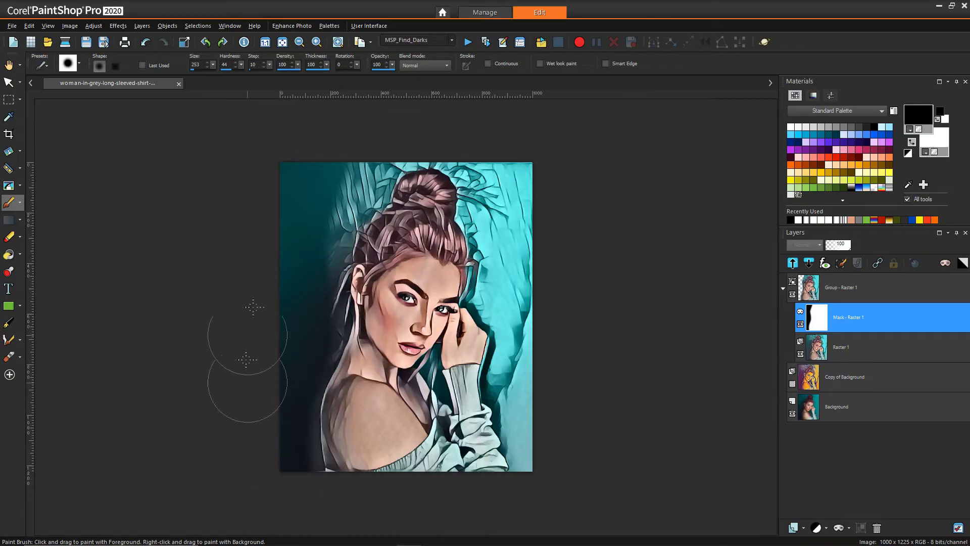
mouse_move(504, 175)
left_mouse_down()
mouse_move(511, 150)
mouse_move(559, 342)
mouse_move(541, 154)
mouse_move(546, 465)
mouse_move(553, 379)
left_mouse_up()
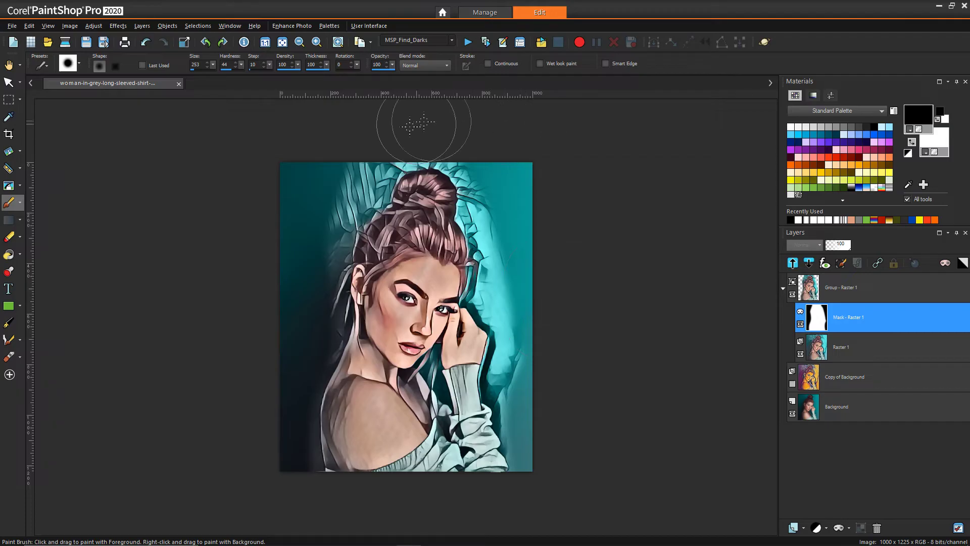
mouse_move(363, 148)
left_mouse_down()
mouse_move(325, 206)
mouse_move(310, 277)
mouse_move(346, 138)
mouse_move(422, 72)
left_mouse_up()
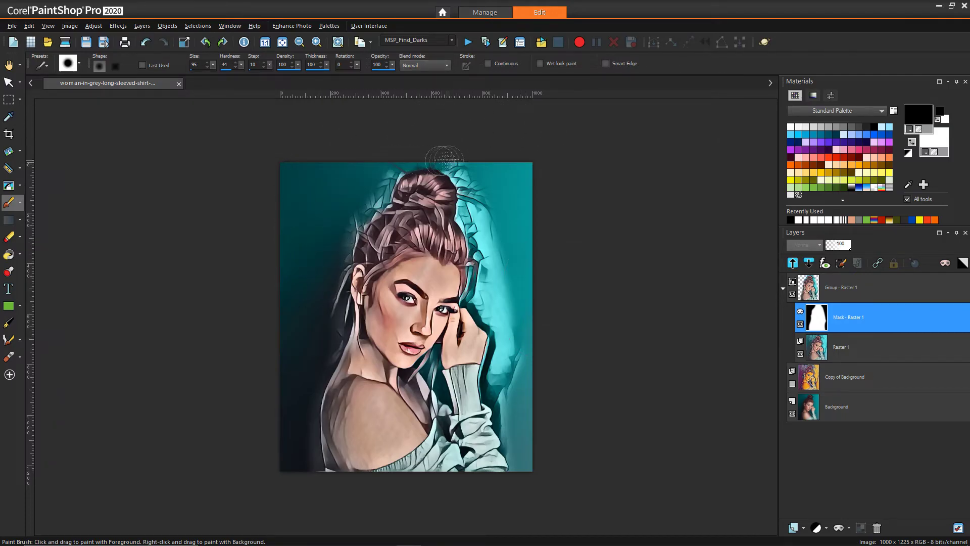
mouse_move(443, 151)
left_mouse_down()
mouse_move(506, 348)
mouse_move(509, 424)
mouse_move(498, 291)
mouse_move(521, 363)
left_mouse_up()
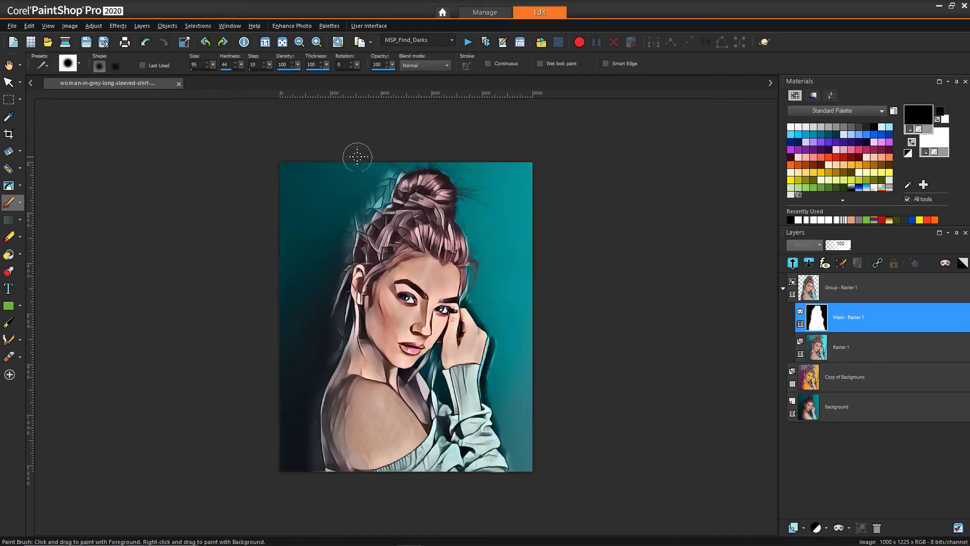
mouse_move(394, 163)
left_mouse_down()
mouse_move(374, 207)
mouse_move(345, 241)
mouse_move(326, 244)
mouse_move(325, 277)
mouse_move(335, 256)
mouse_move(339, 270)
mouse_move(336, 327)
mouse_move(307, 419)
mouse_move(312, 483)
mouse_move(312, 426)
mouse_move(303, 448)
mouse_move(321, 487)
left_mouse_up()
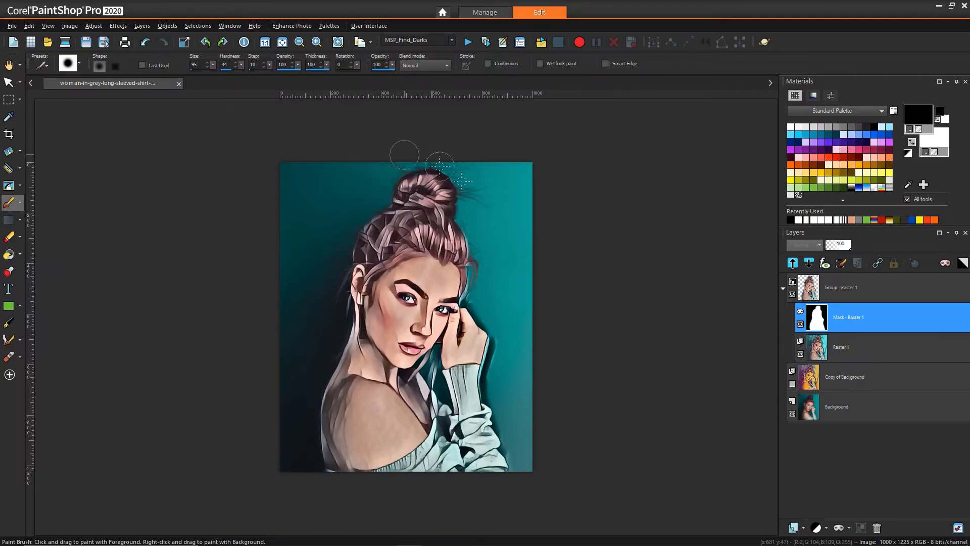
mouse_move(468, 230)
left_mouse_down()
mouse_move(472, 297)
mouse_move(501, 333)
mouse_move(495, 385)
mouse_move(511, 461)
left_mouse_up()
mouse_move(281, 305)
left_mouse_down()
mouse_move(327, 288)
mouse_move(305, 405)
mouse_move(329, 340)
mouse_move(308, 448)
left_mouse_up()
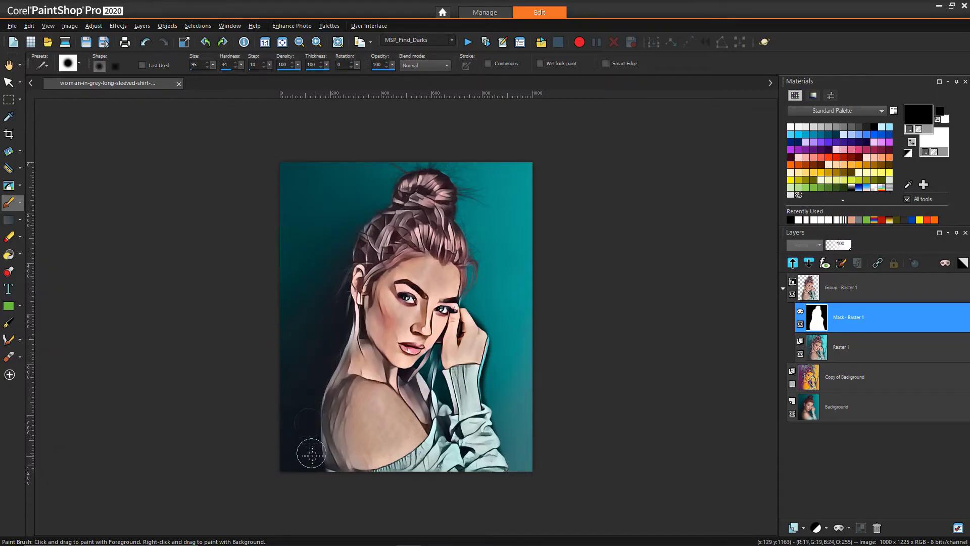
left_click_drag(540, 288, 535, 305)
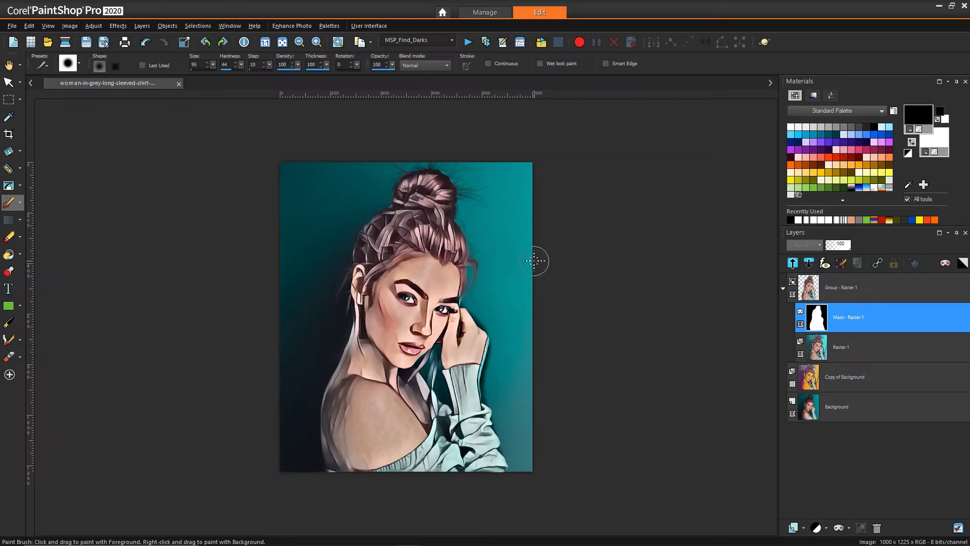
mouse_move(448, 266)
left_mouse_down()
mouse_move(448, 283)
mouse_move(447, 253)
mouse_move(452, 273)
mouse_move(412, 296)
left_mouse_up()
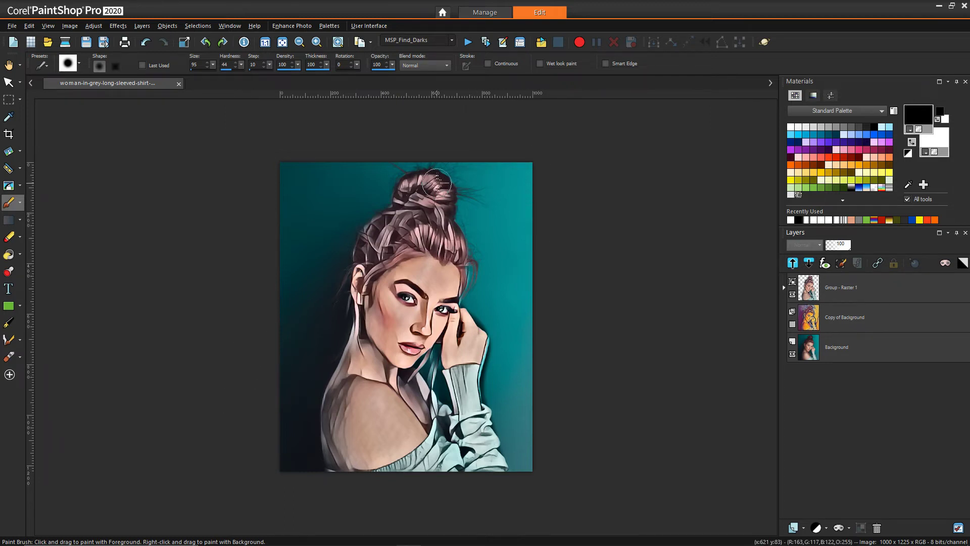
- Expand the cartoon group and select the Background layer
left_click(784, 287)
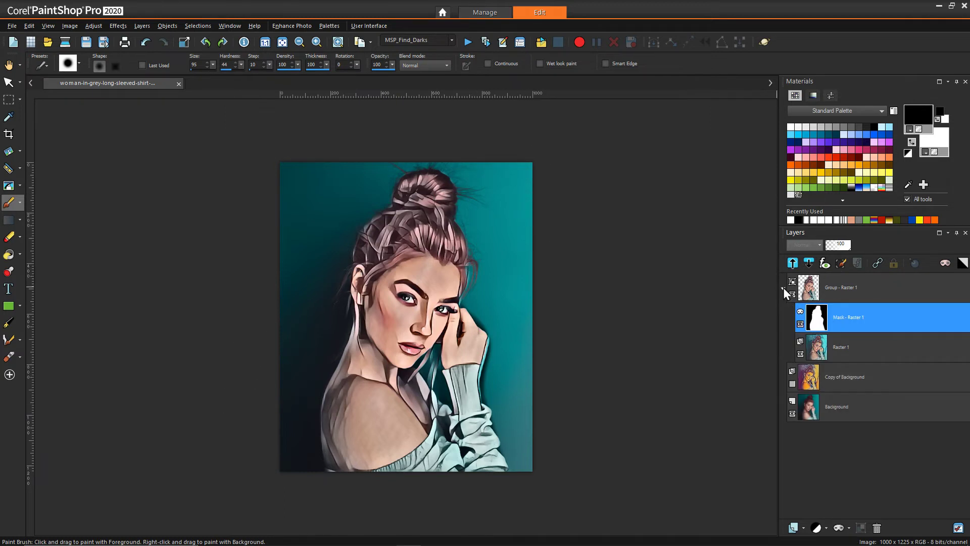
double_click(829, 317)
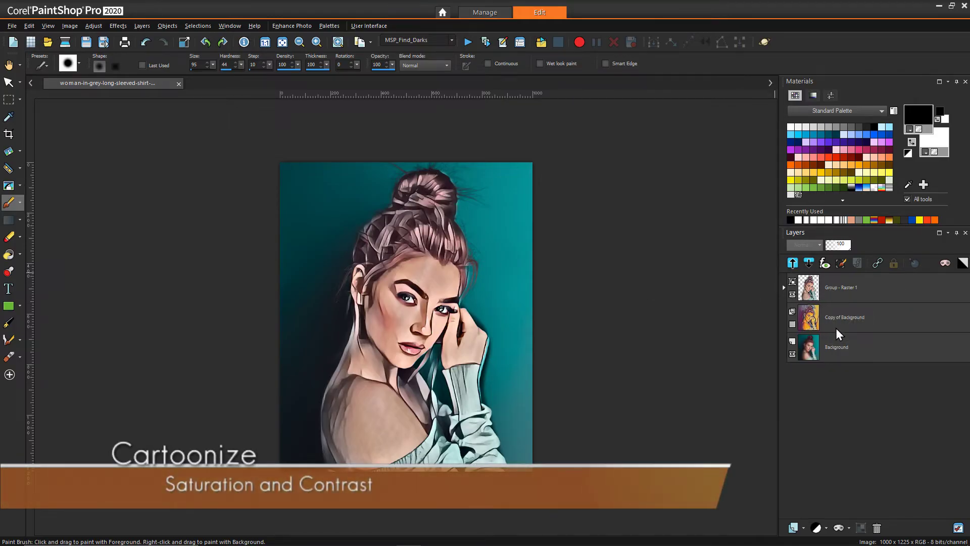
mouse_move(840, 319)
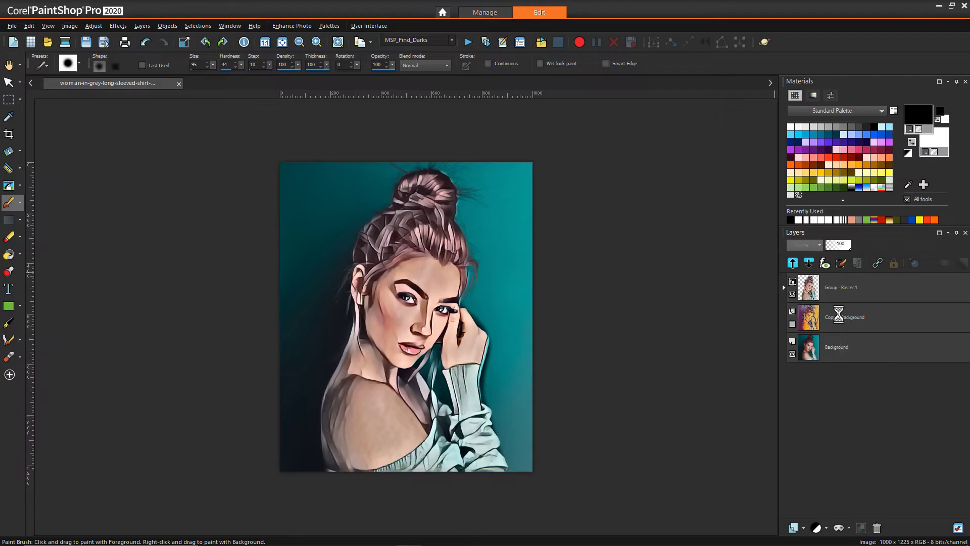
left_click(840, 317)
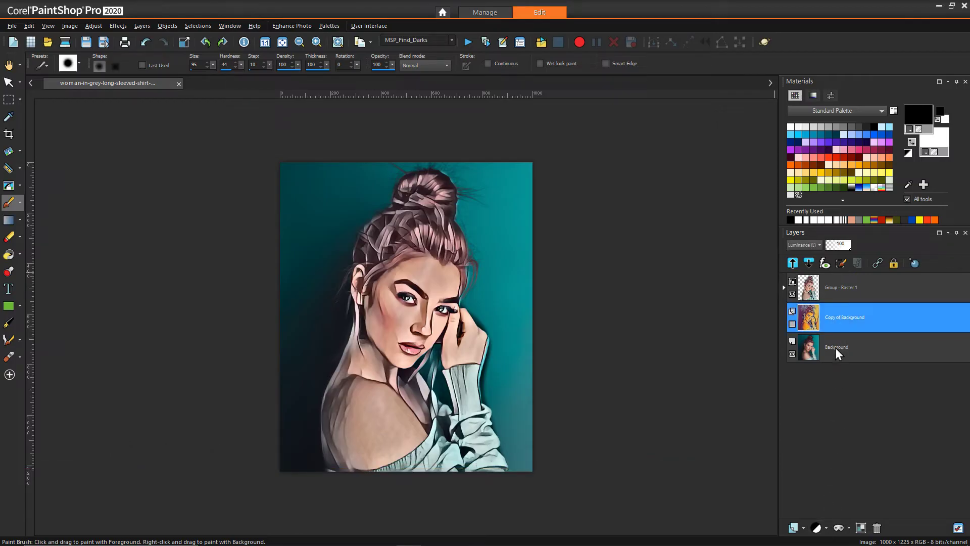
mouse_move(833, 281)
left_click(827, 529)
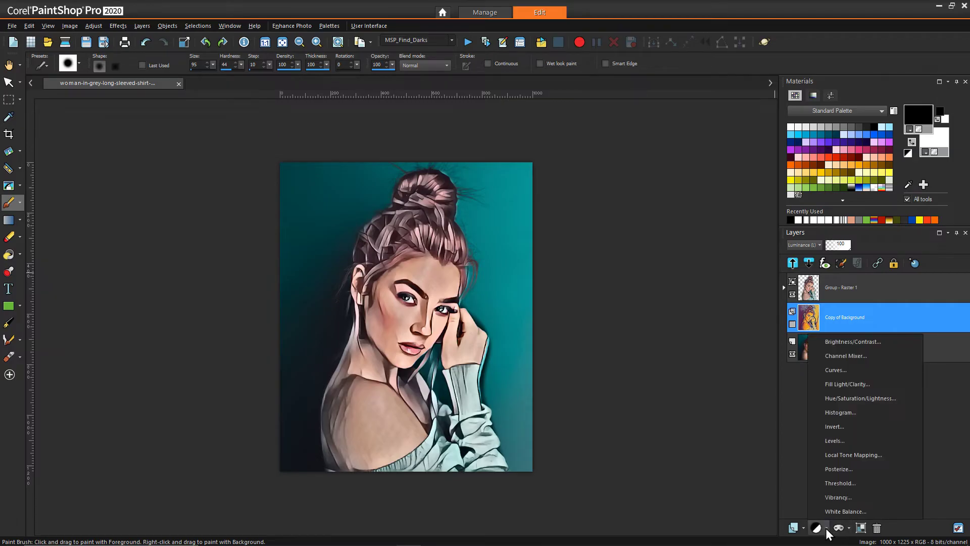
left_click(826, 530)
left_click(829, 283)
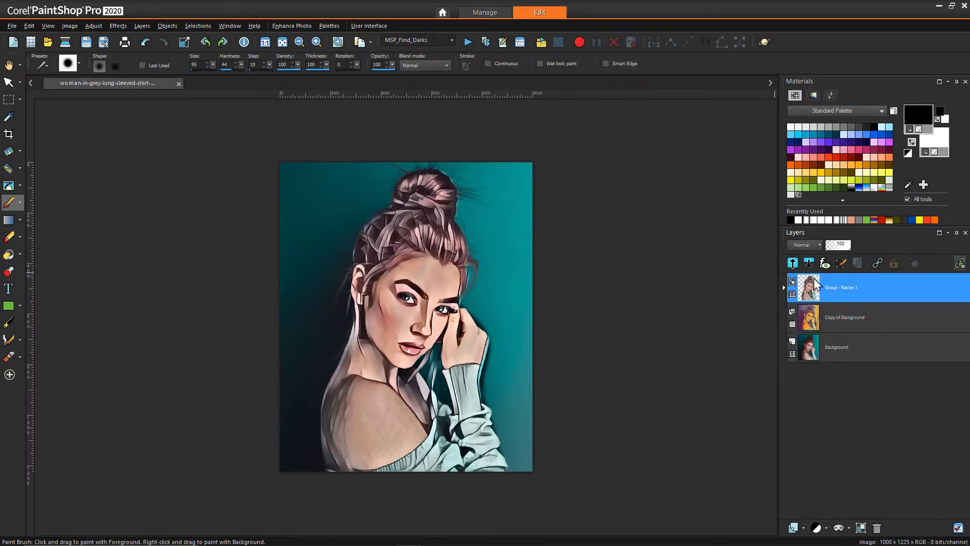
left_click(829, 349)
- Add a Vibrancy adjustment layer with default settings and move it to the top
left_click(827, 528)
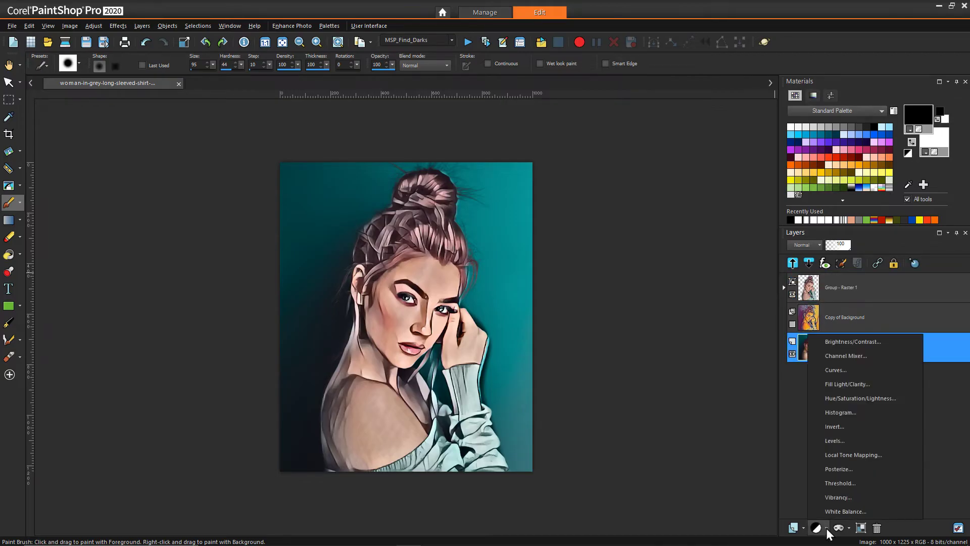
left_click(833, 496)
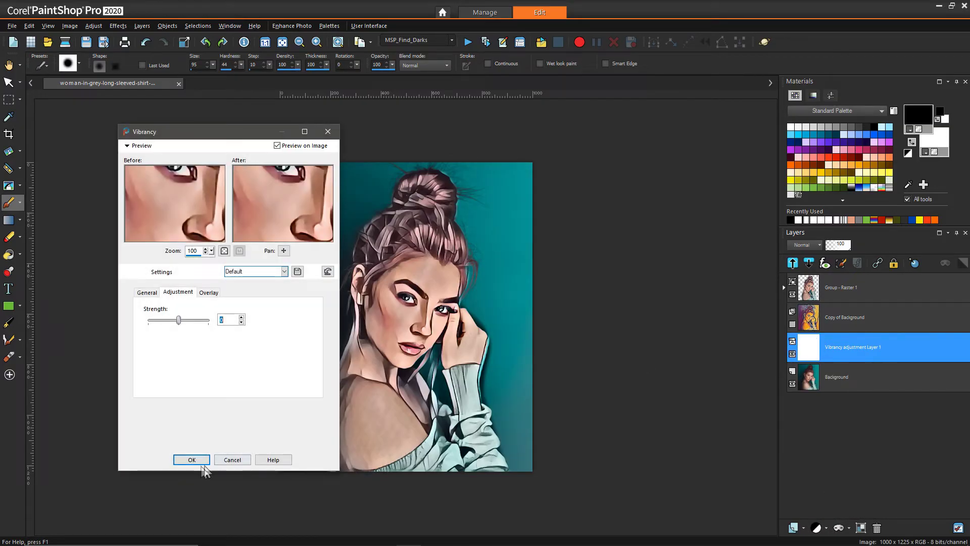
left_click(191, 459)
left_click_drag(831, 315, 825, 290)
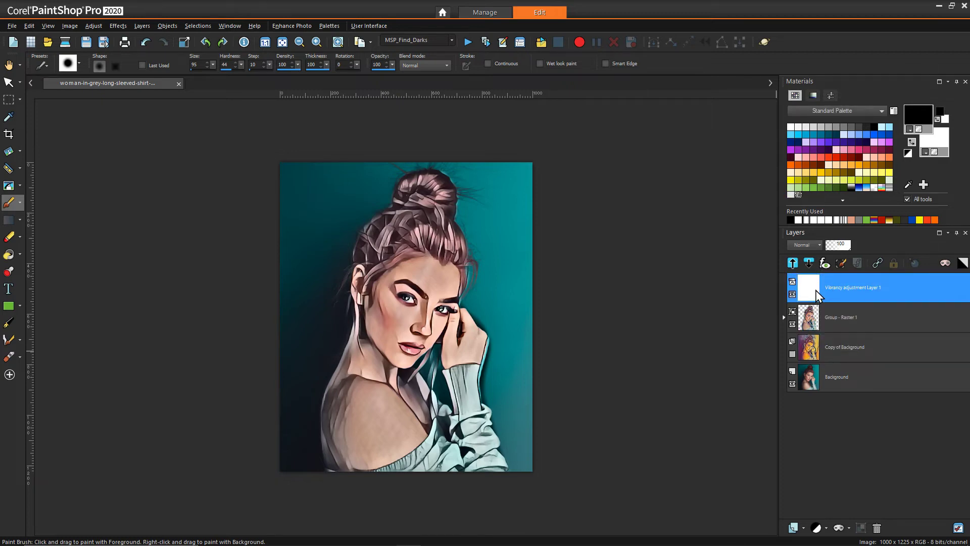
- Raise the Vibrancy layer's strength to 57 in its properties
right_click(815, 290)
left_click(832, 294)
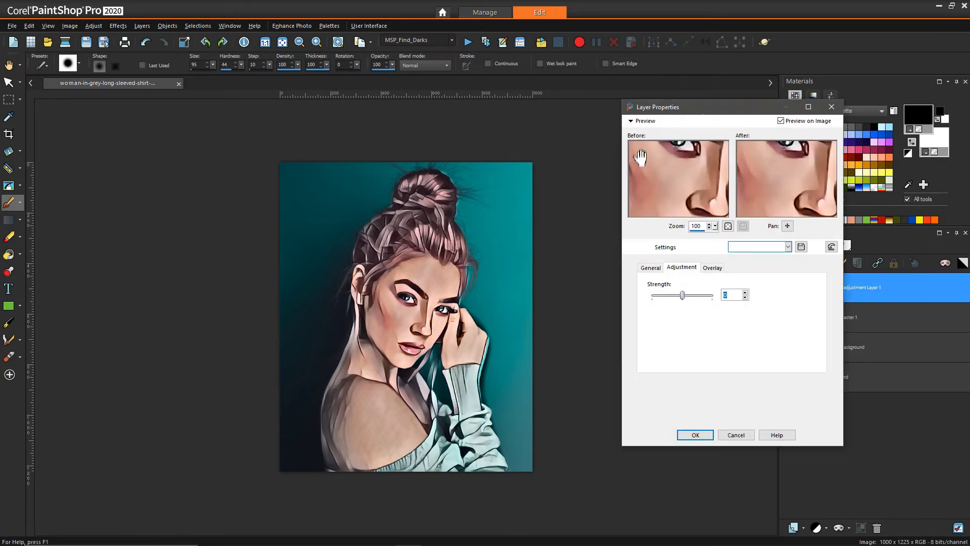
left_click_drag(683, 296, 699, 303)
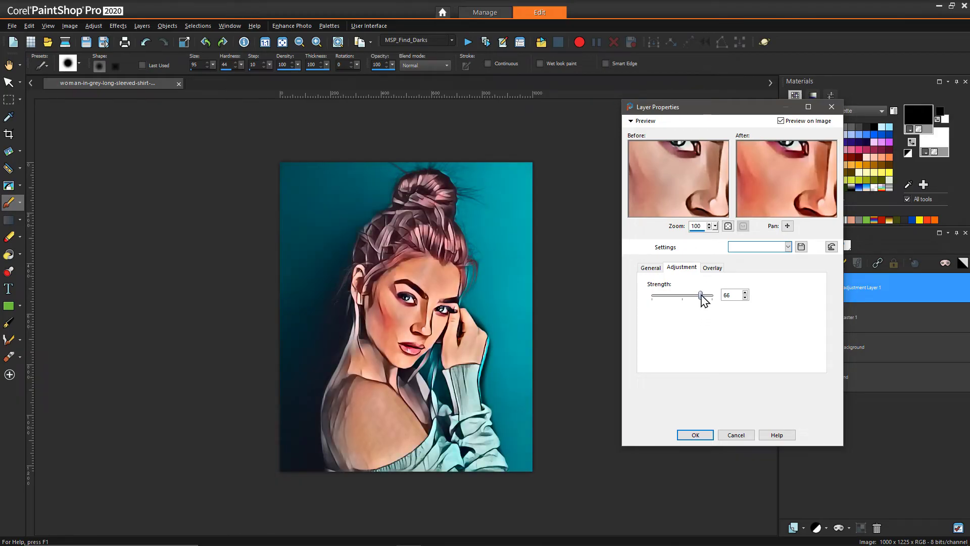
left_click_drag(700, 297, 703, 297)
left_click(695, 434)
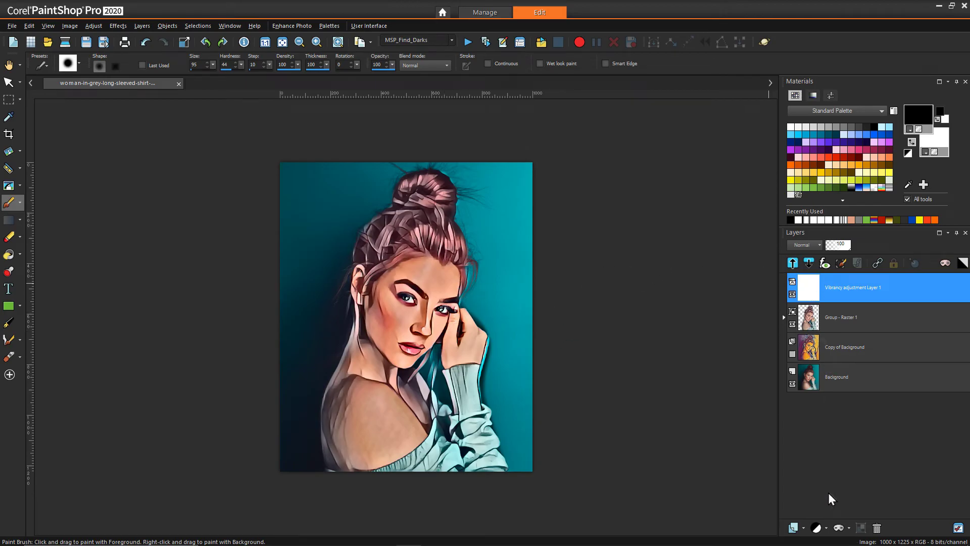
- Add a Levels adjustment layer with black point 21 and white point 243
left_click(827, 527)
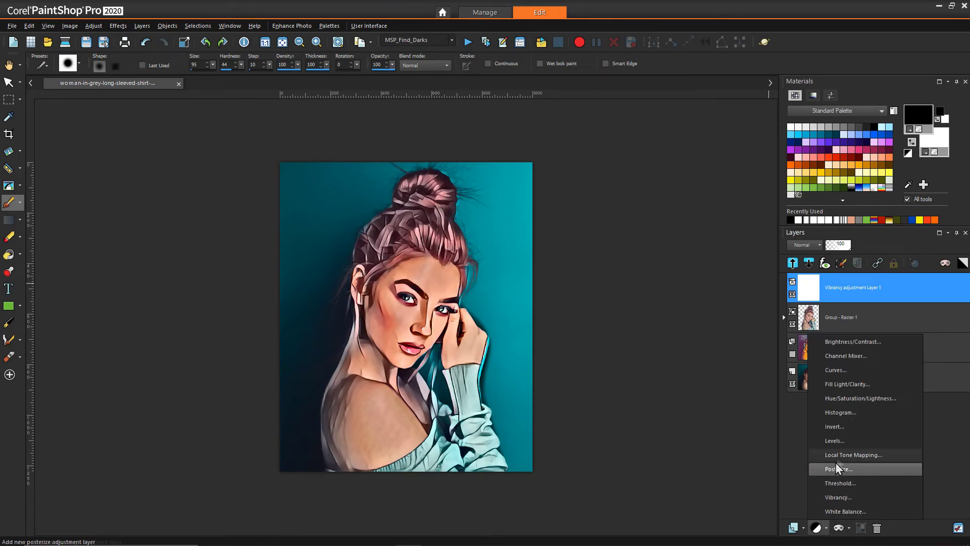
left_click(843, 441)
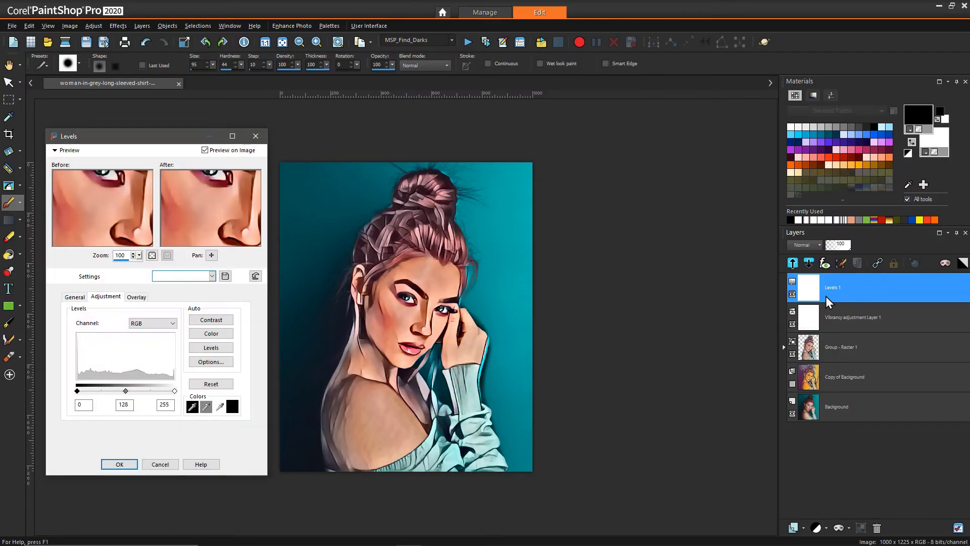
left_click_drag(80, 397, 86, 397)
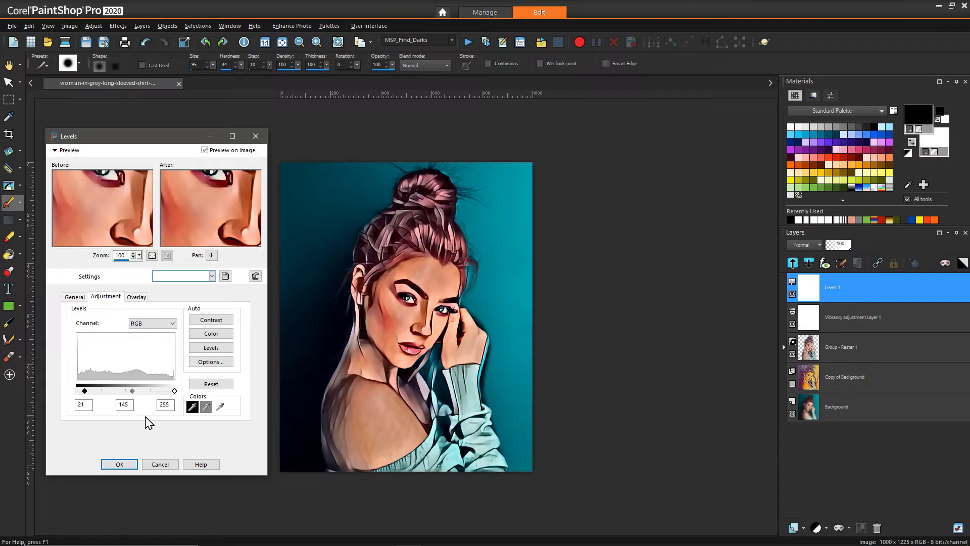
left_click_drag(175, 392, 170, 391)
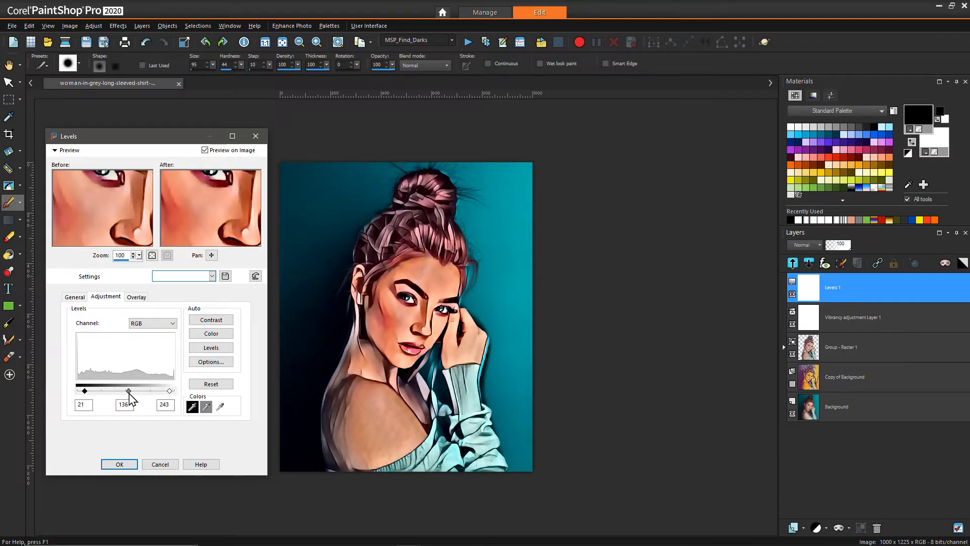
left_click(119, 464)
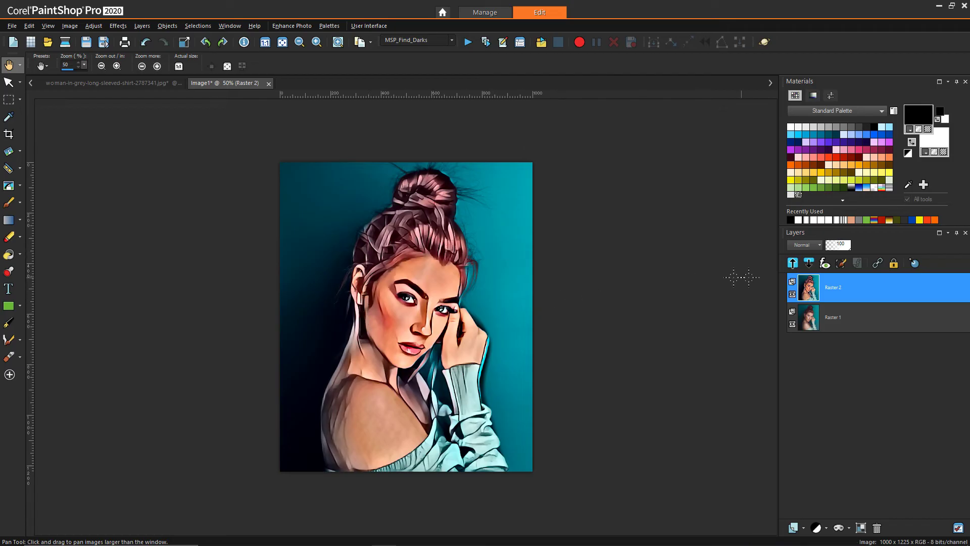
- Hide Raster 2 to compare the cartoon with the original photo
left_click(792, 294)
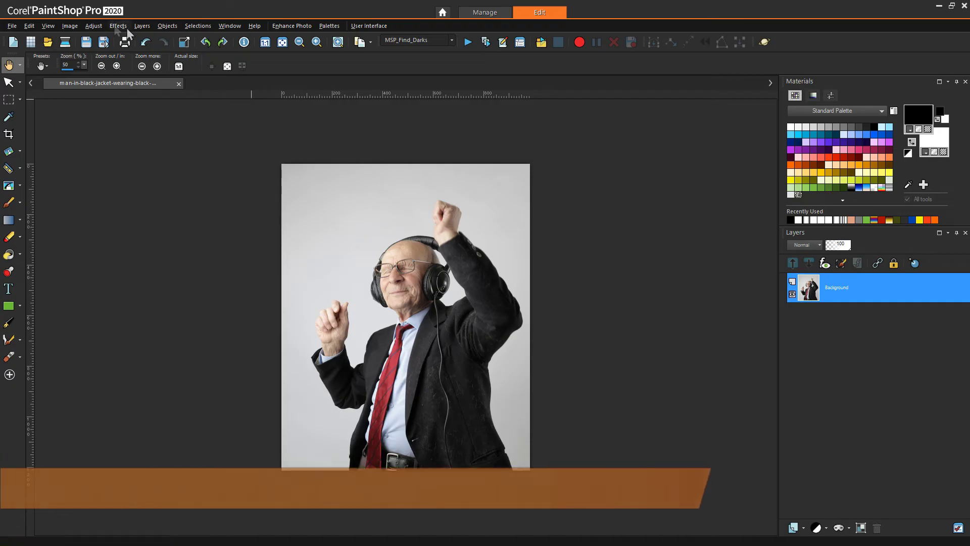
- Preview PicToPainting's Retro pop style on the man's photo, then close without applying
left_click(72, 24)
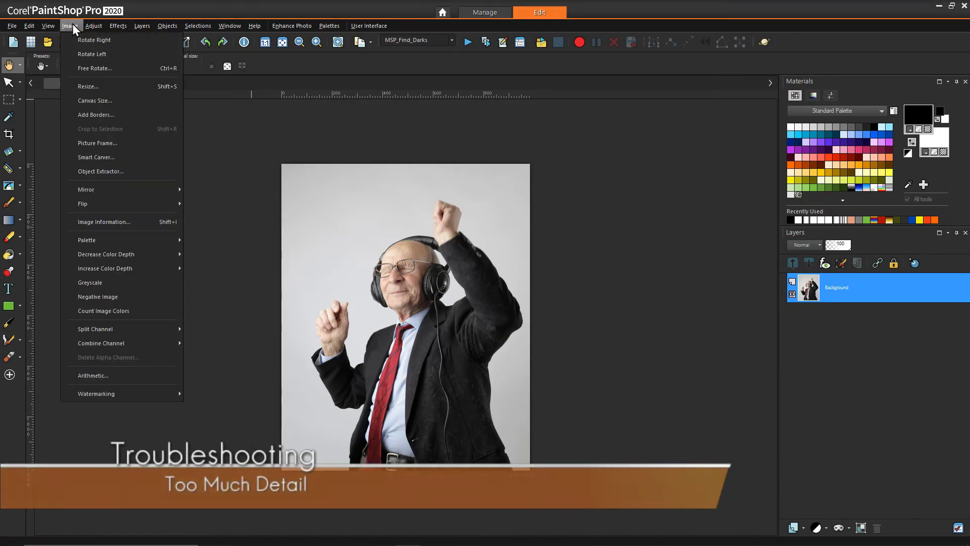
mouse_move(117, 25)
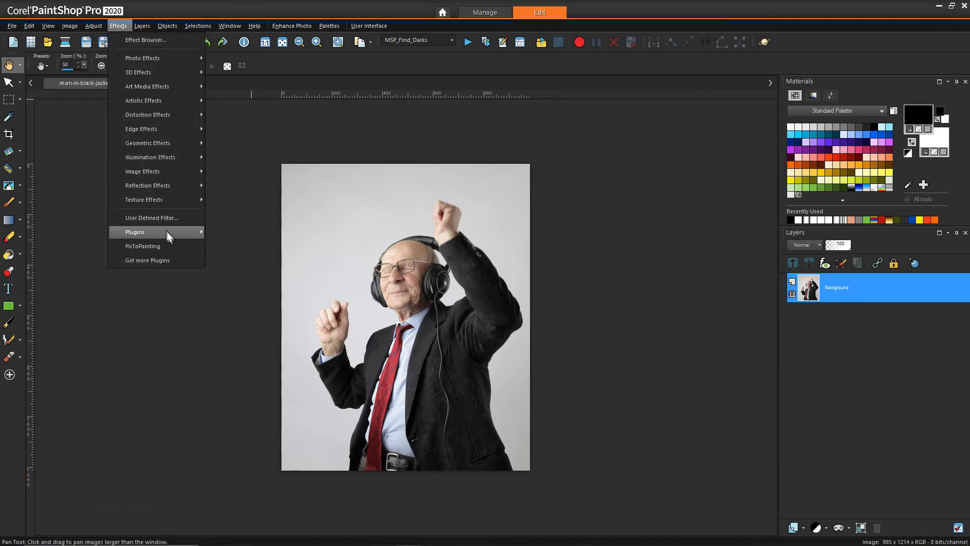
left_click(180, 245)
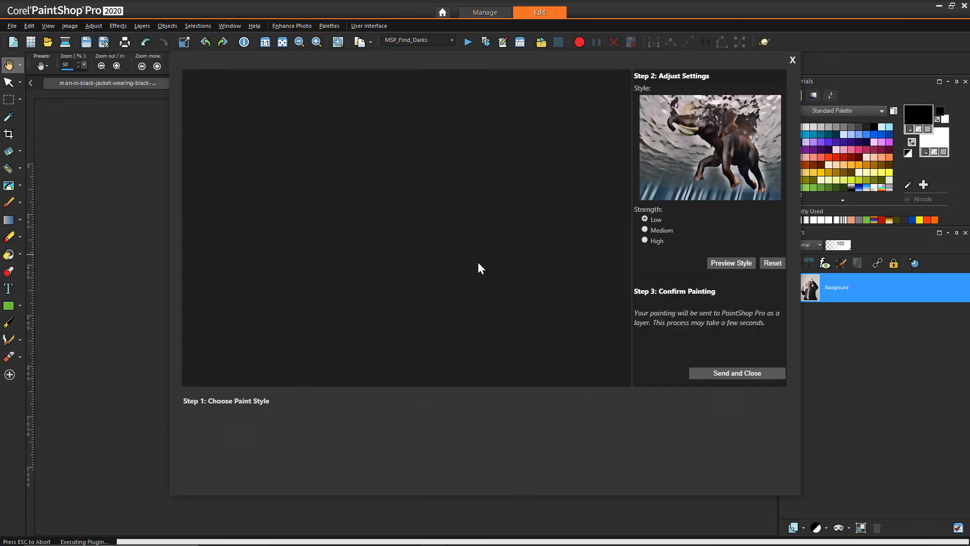
left_click(417, 425)
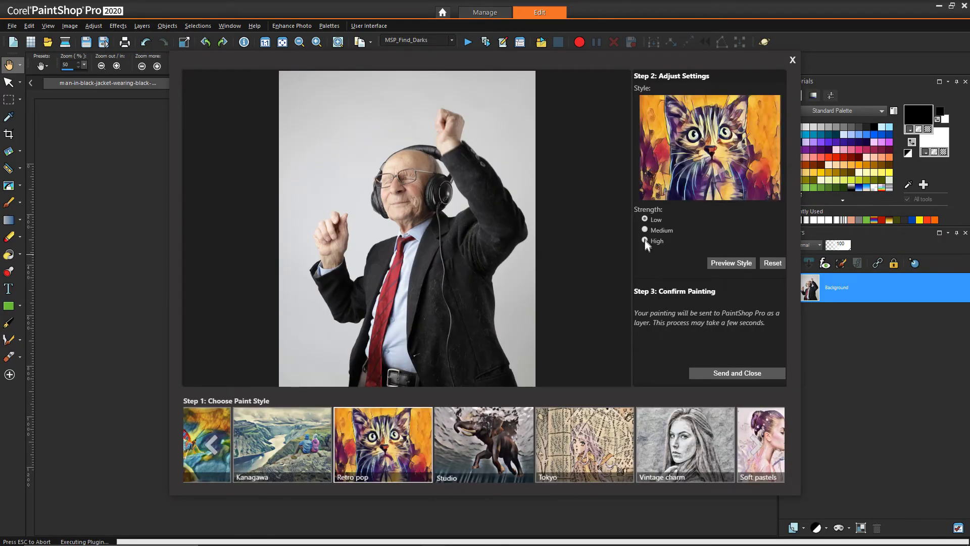
left_click(725, 265)
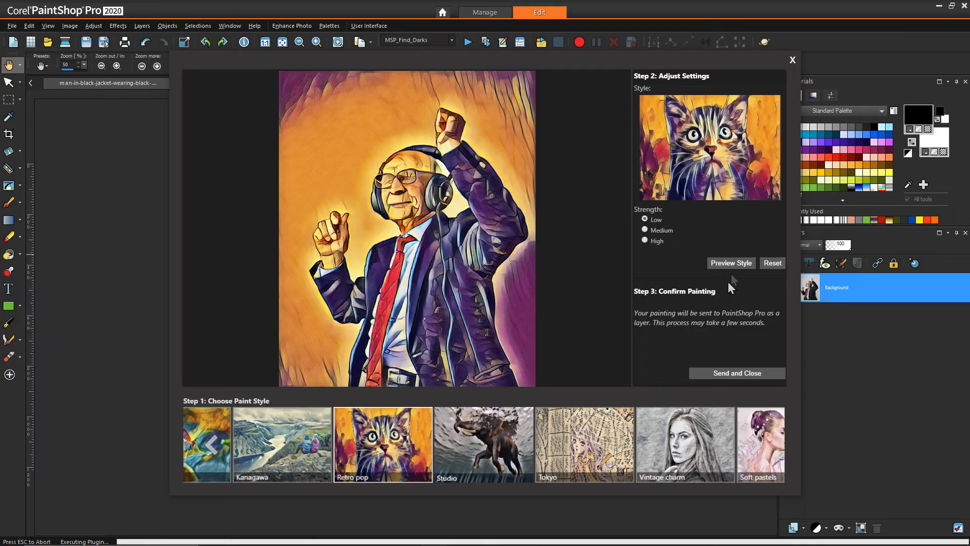
left_click(791, 59)
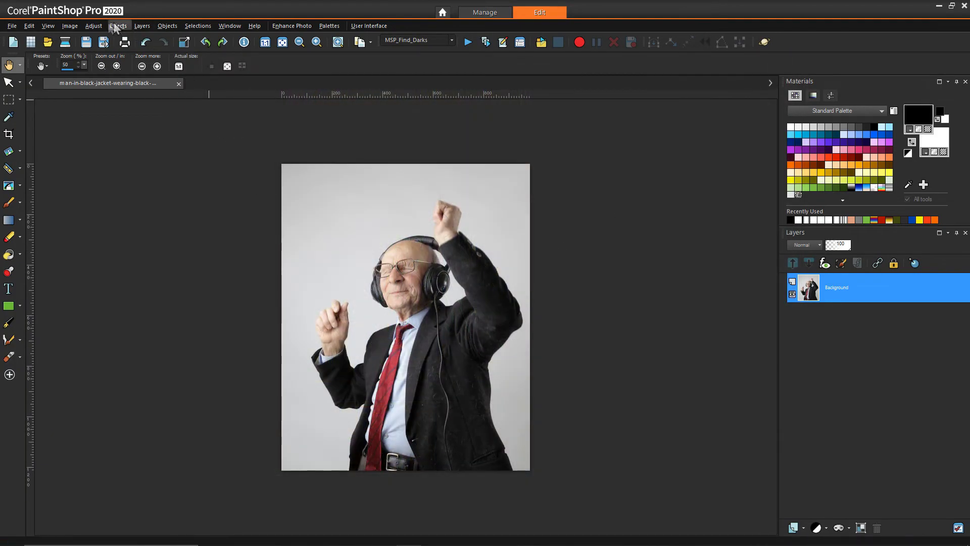
- Reset Levels to default and raise the black point to 44 on the man's photo
left_click(96, 25)
mouse_move(136, 132)
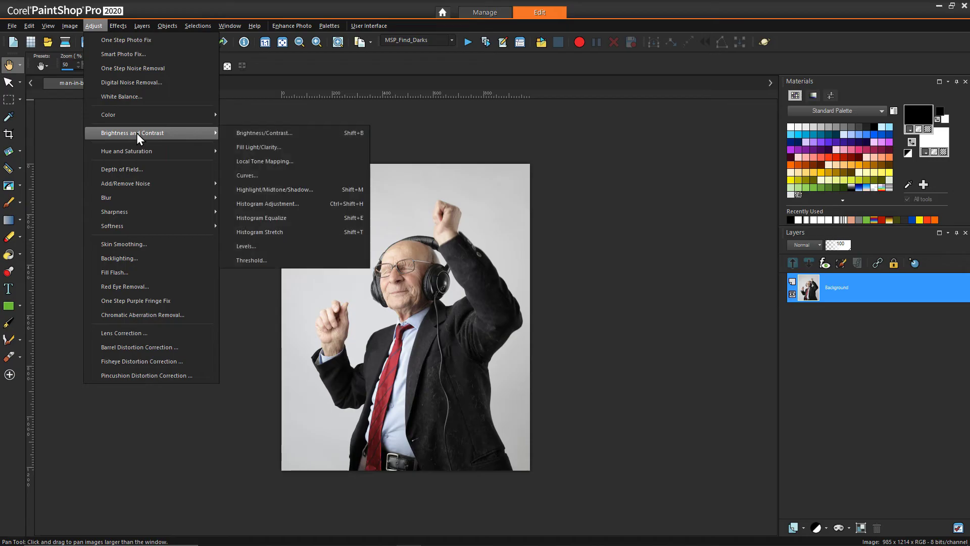
left_click(273, 249)
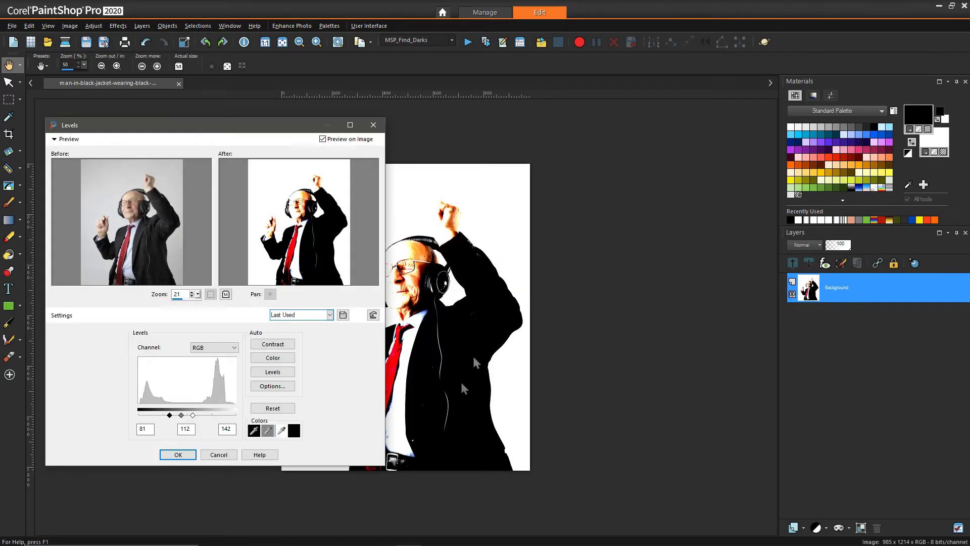
left_click(373, 314)
left_click_drag(270, 130, 793, 134)
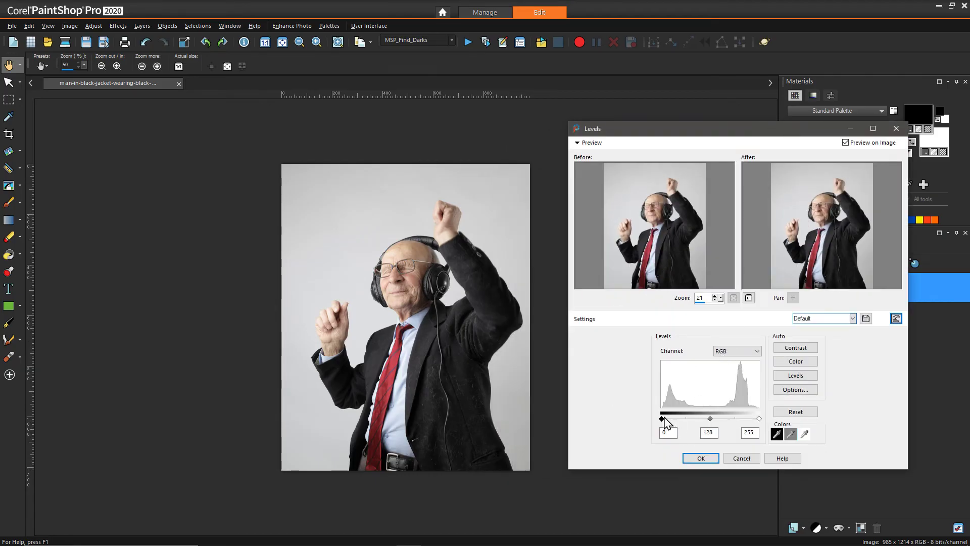
left_click_drag(663, 422, 678, 423)
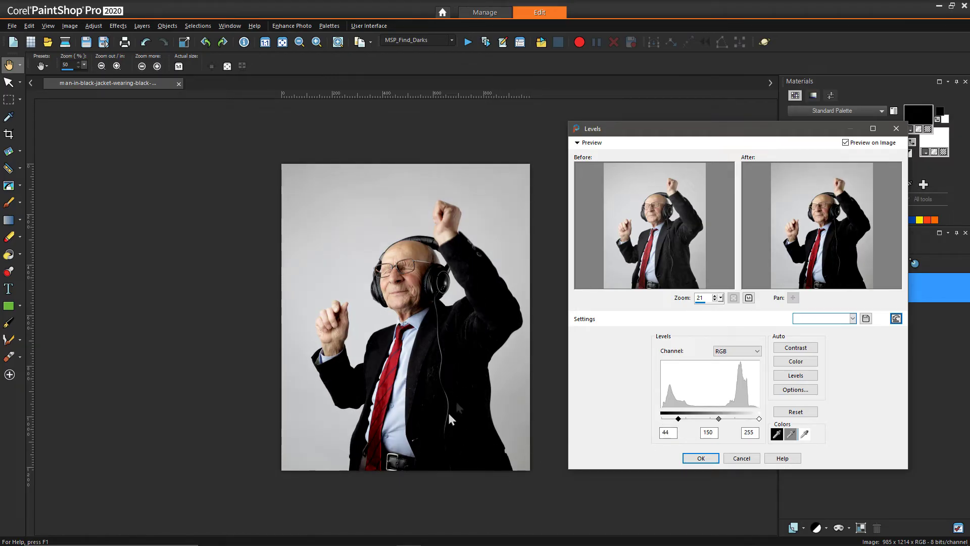
left_click(703, 458)
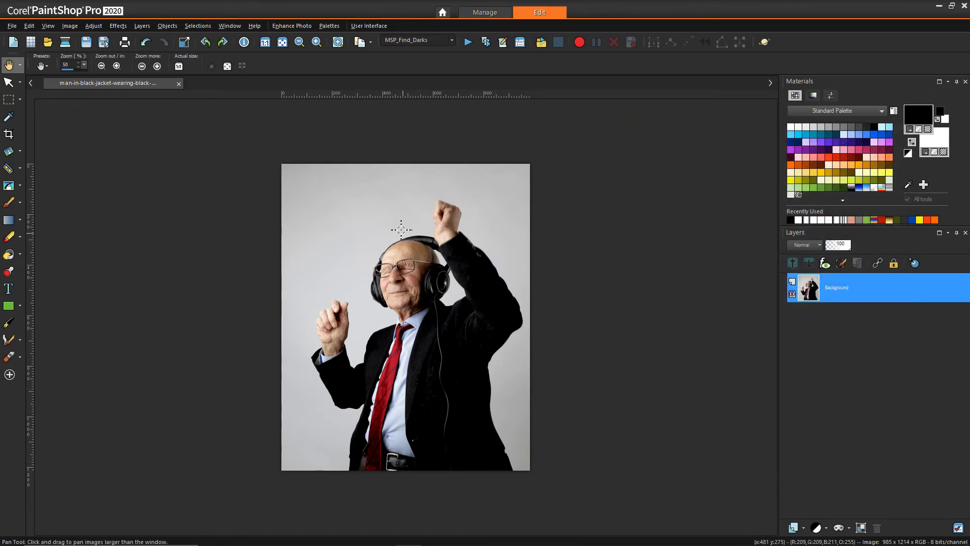
left_click(116, 26)
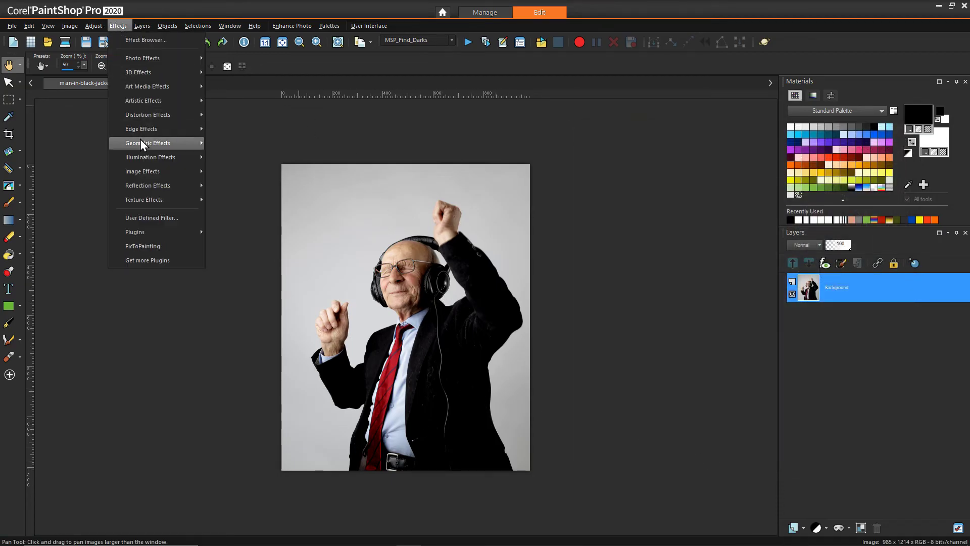
- Rerun the last used PicToPainting plugin and preview the Retro pop style on the darkened portrait
left_click(146, 246)
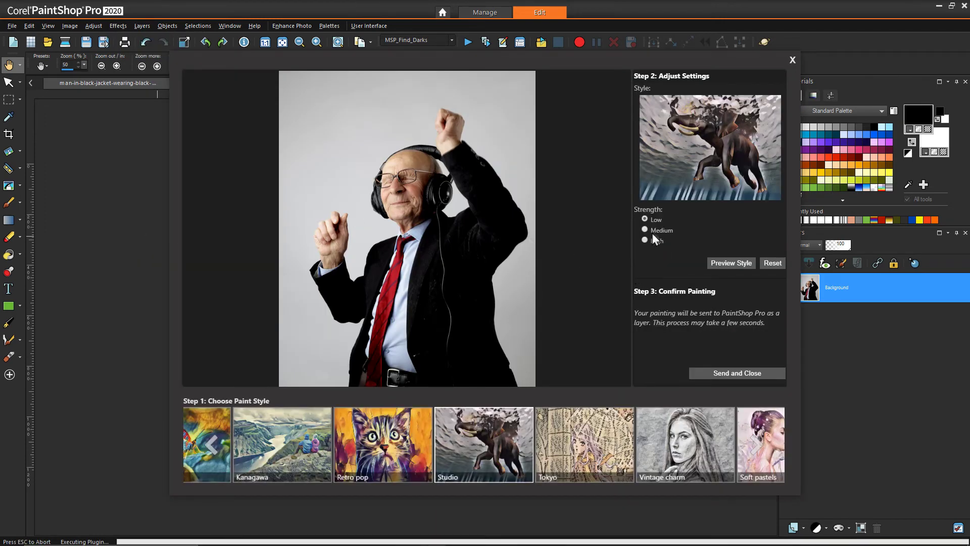
left_click(399, 420)
left_click(717, 265)
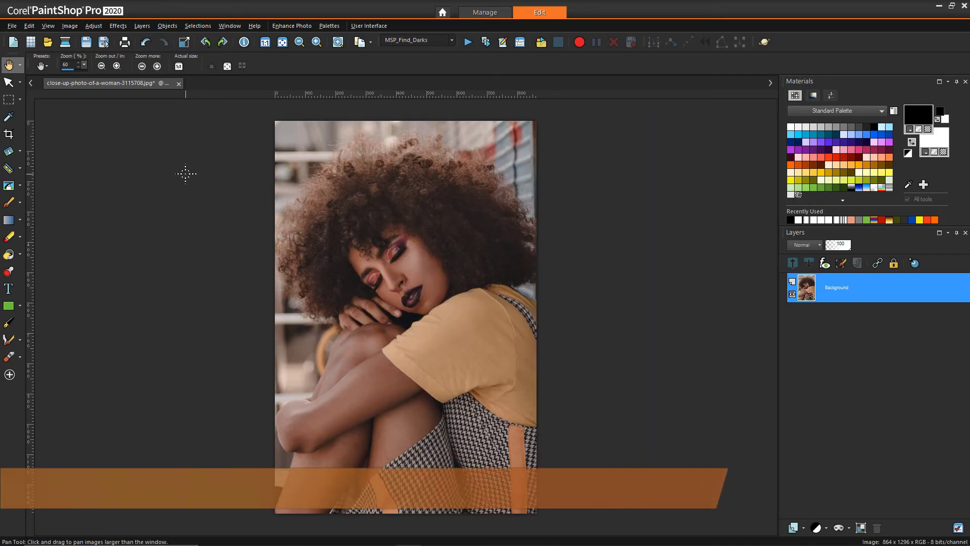
- Render the curly-haired woman's close-up in PicToPainting's Retro pop style and send it back to the image
left_click(118, 26)
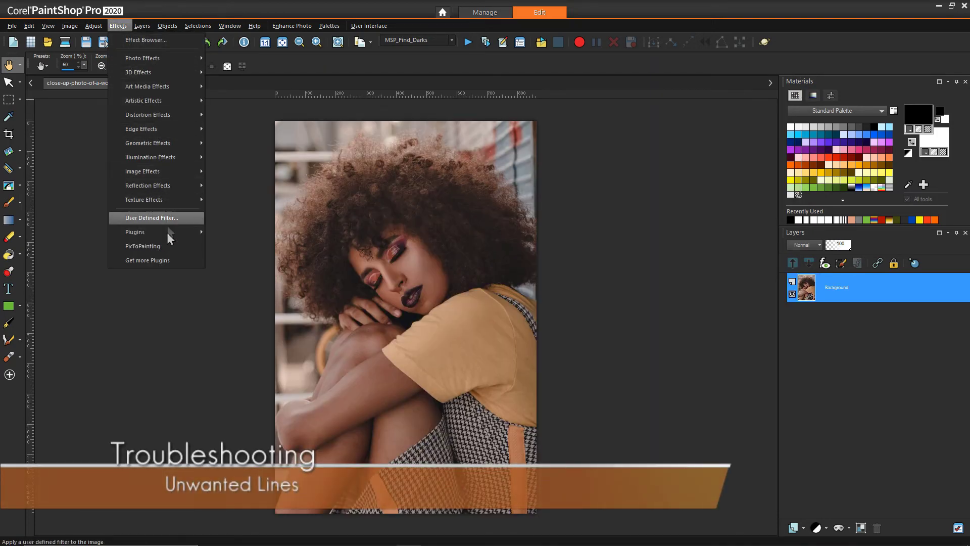
left_click(167, 246)
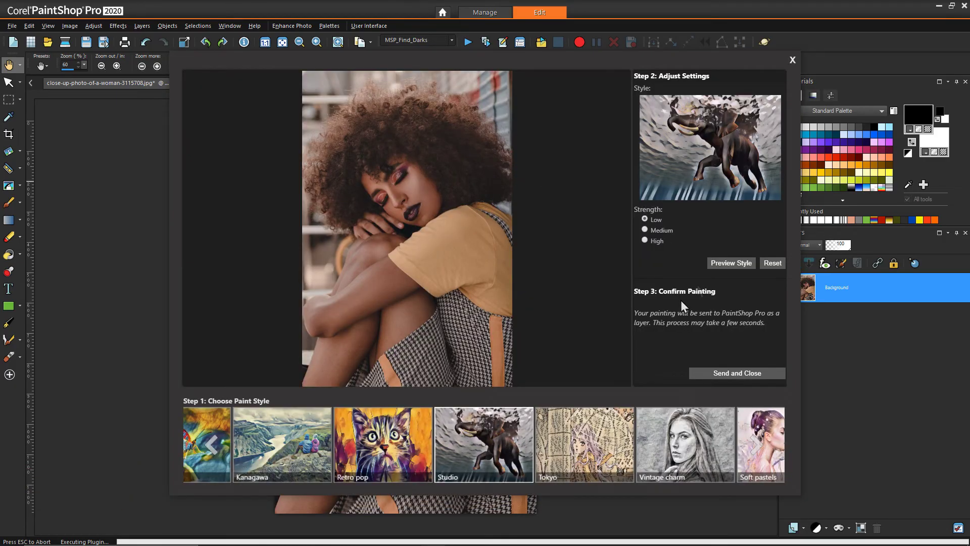
left_click(350, 443)
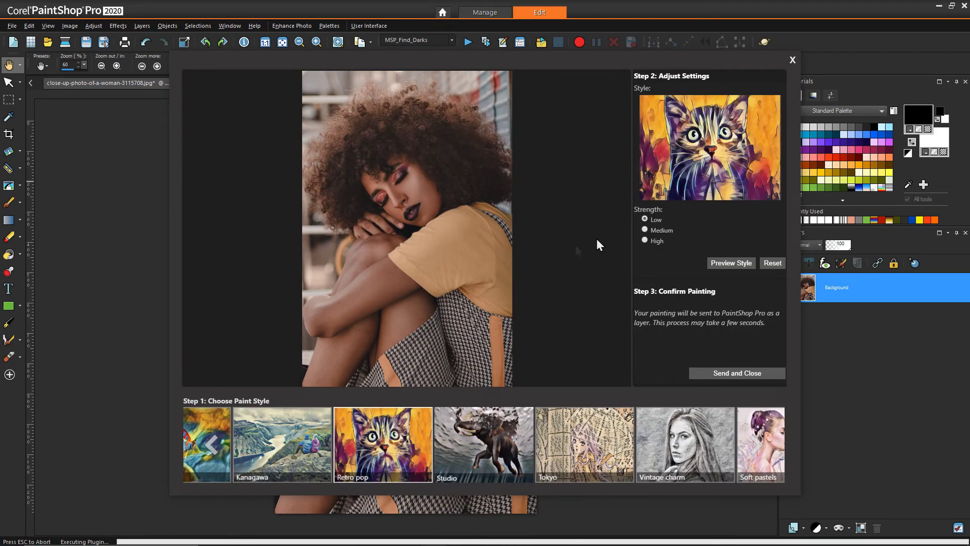
left_click(720, 258)
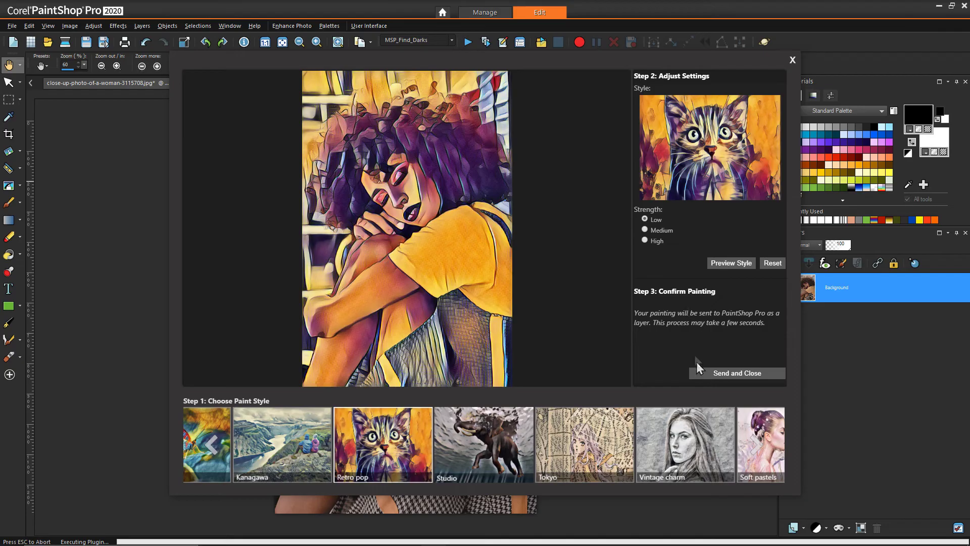
left_click(717, 376)
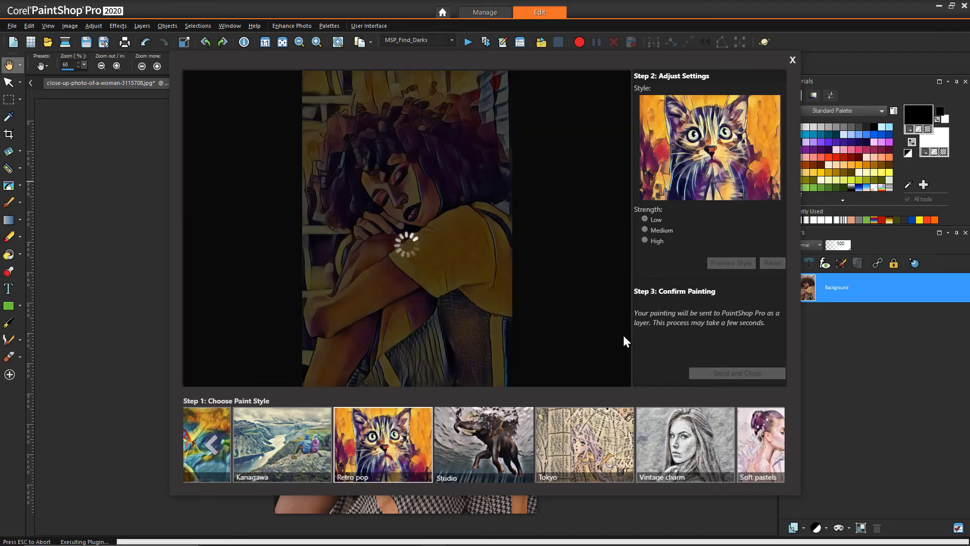
scroll(195, 168, "up", 3)
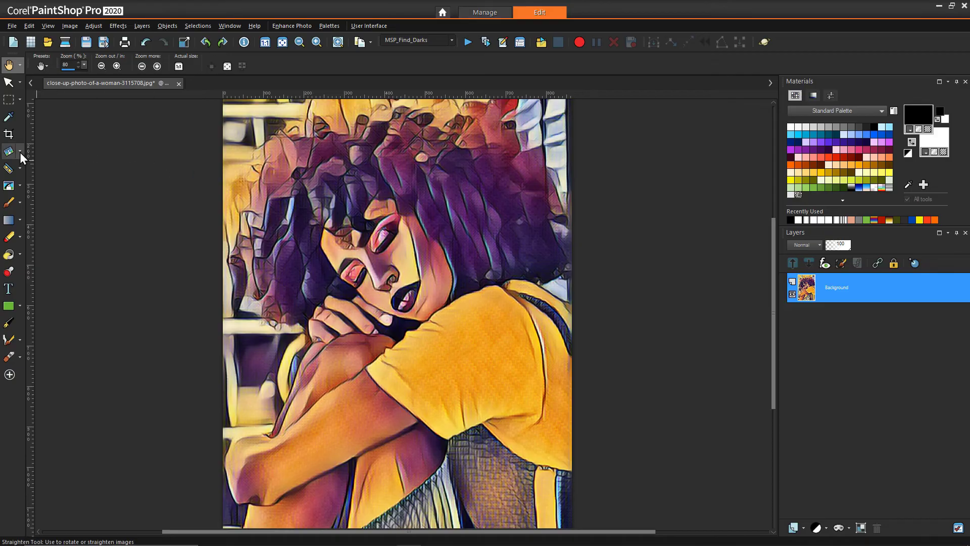
- Remove the stray painted line near the woman's eye using the Scratch Remover
left_click(20, 187)
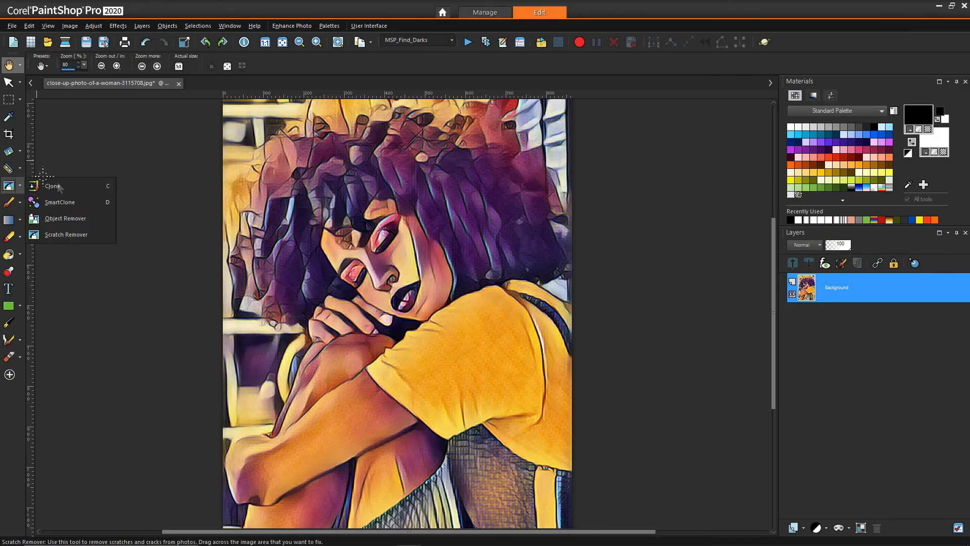
left_click(69, 235)
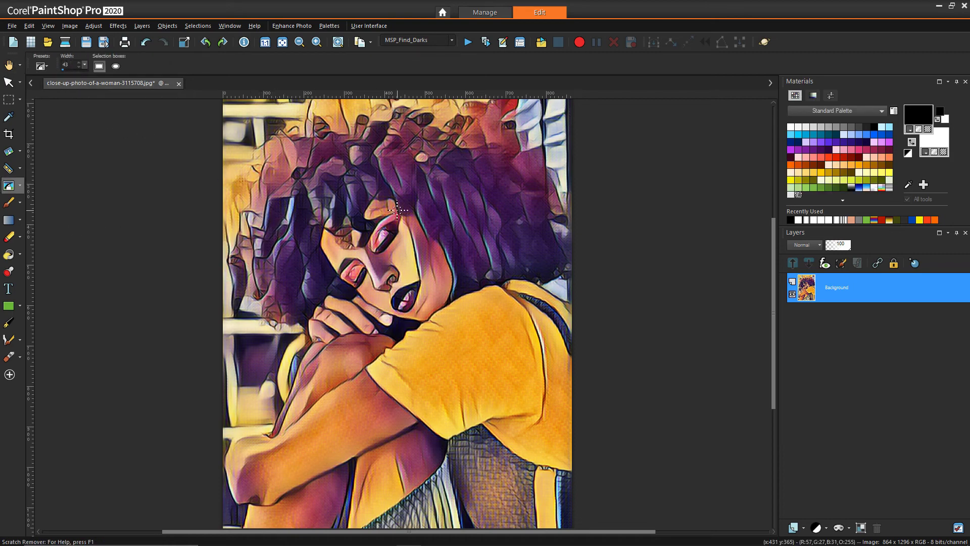
scroll(404, 212, "up", 1)
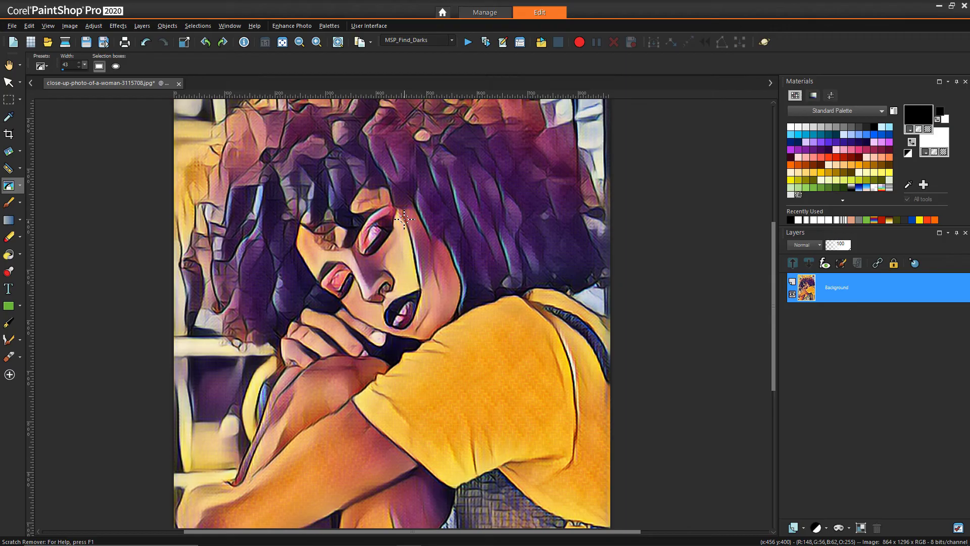
left_click_drag(398, 221, 422, 291)
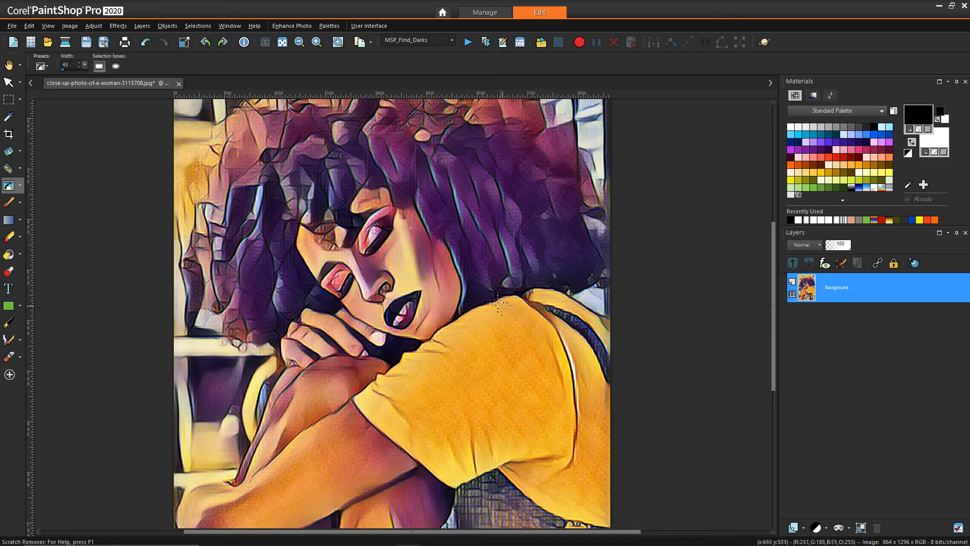
scroll(471, 266, "down", 1)
scroll(471, 266, "down", 3)
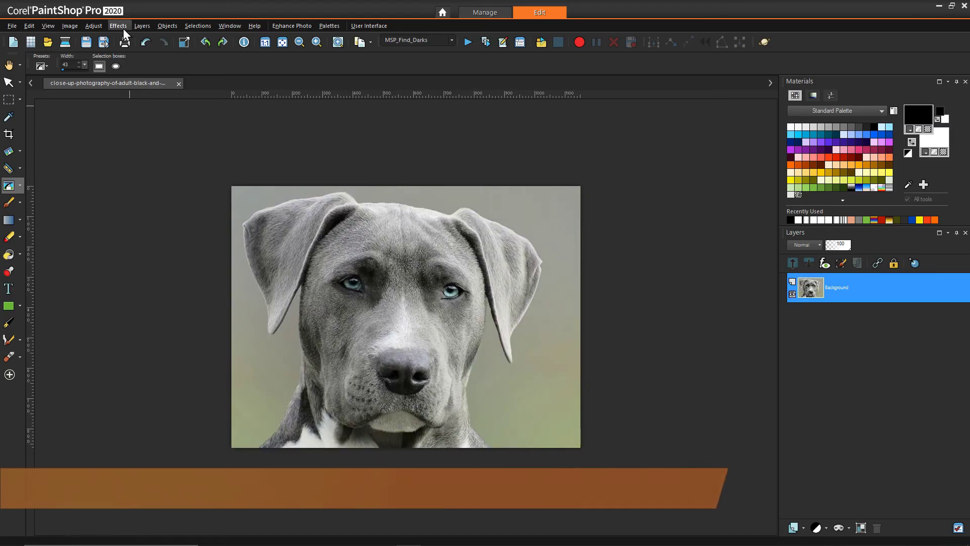
- Preview the Retro pop painting style on the dog photo in PicToPainting
left_click(118, 25)
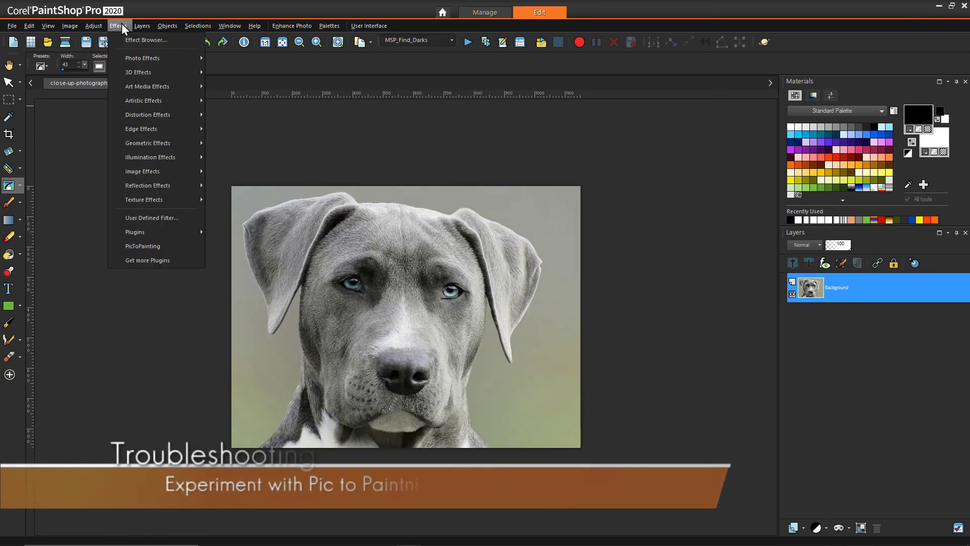
left_click(159, 247)
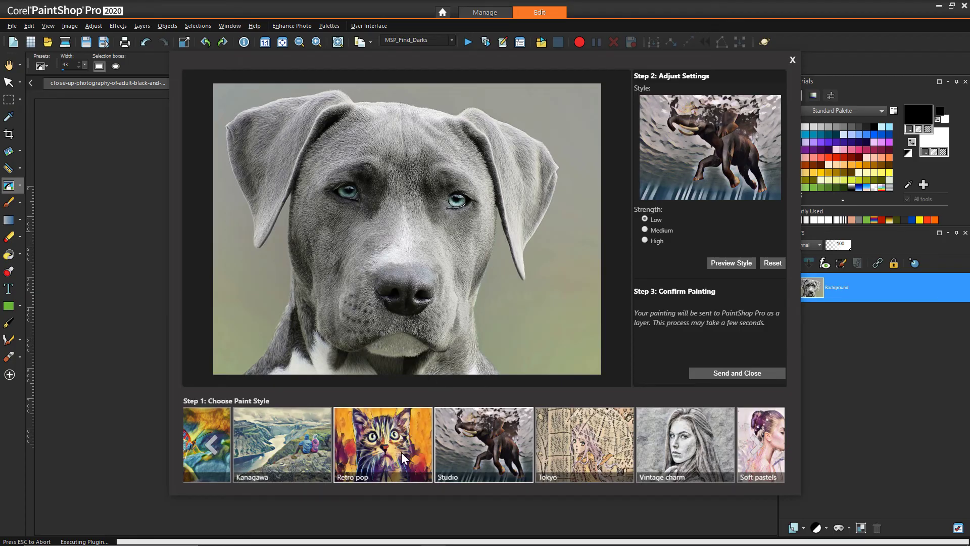
left_click(402, 437)
left_click(728, 263)
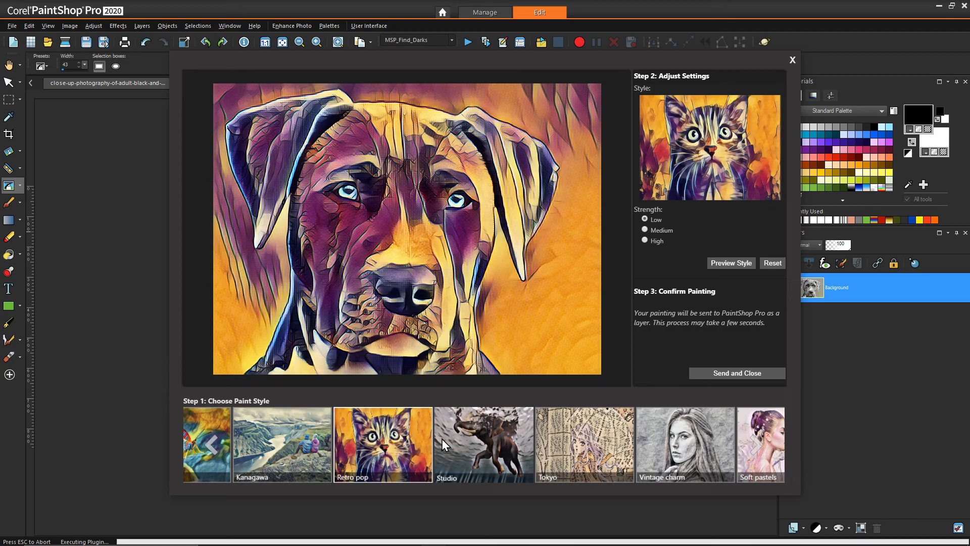
- Preview the Studio style on the dog photo, then the Soft pastels style
left_click(493, 446)
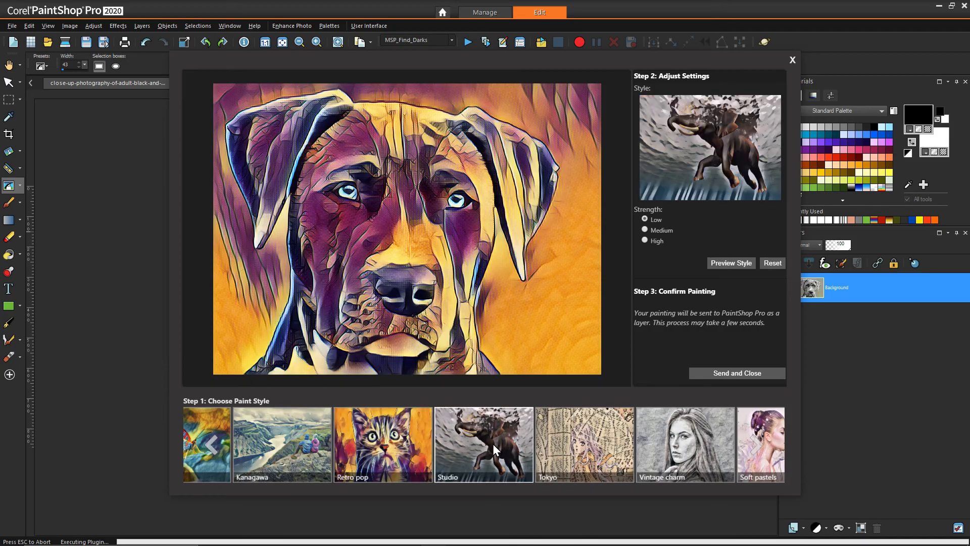
left_click(720, 264)
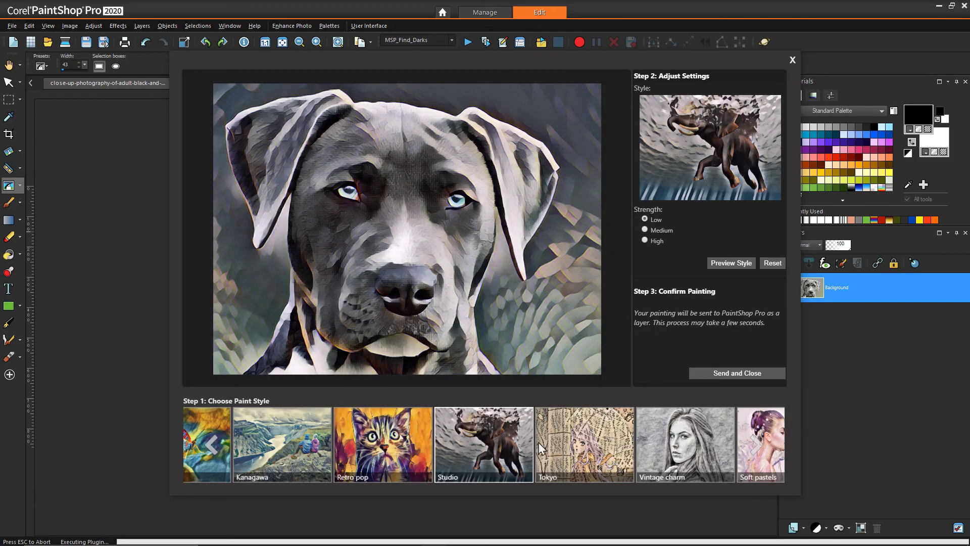
left_click(753, 447)
left_click(668, 423)
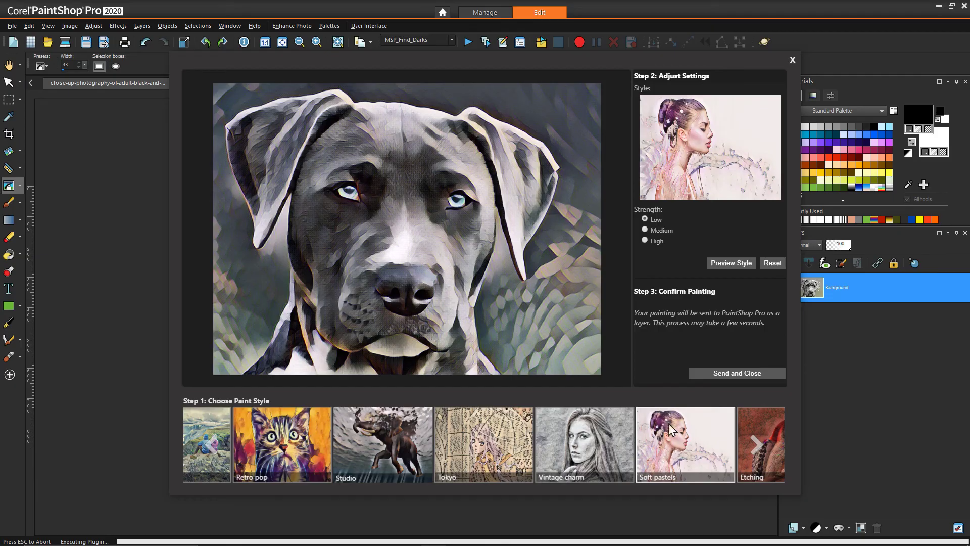
left_click(723, 260)
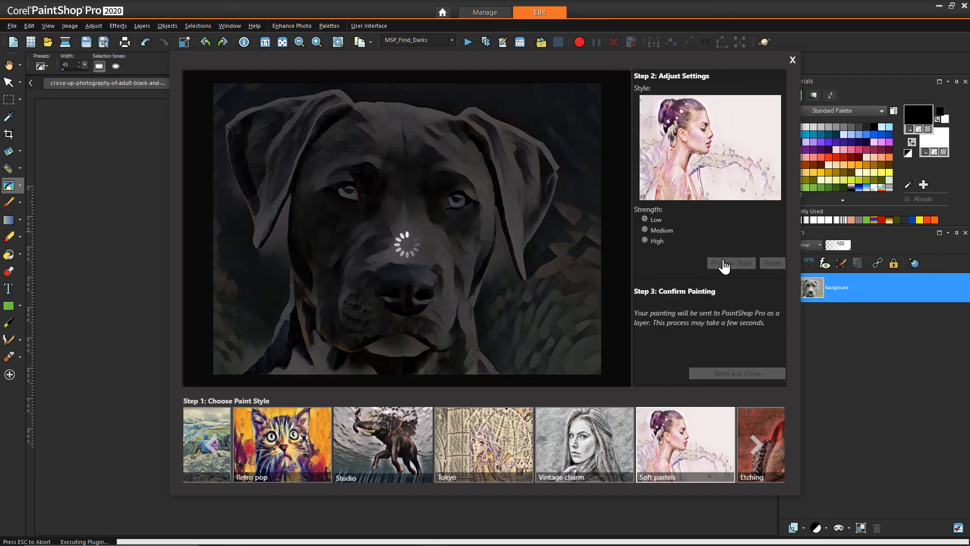